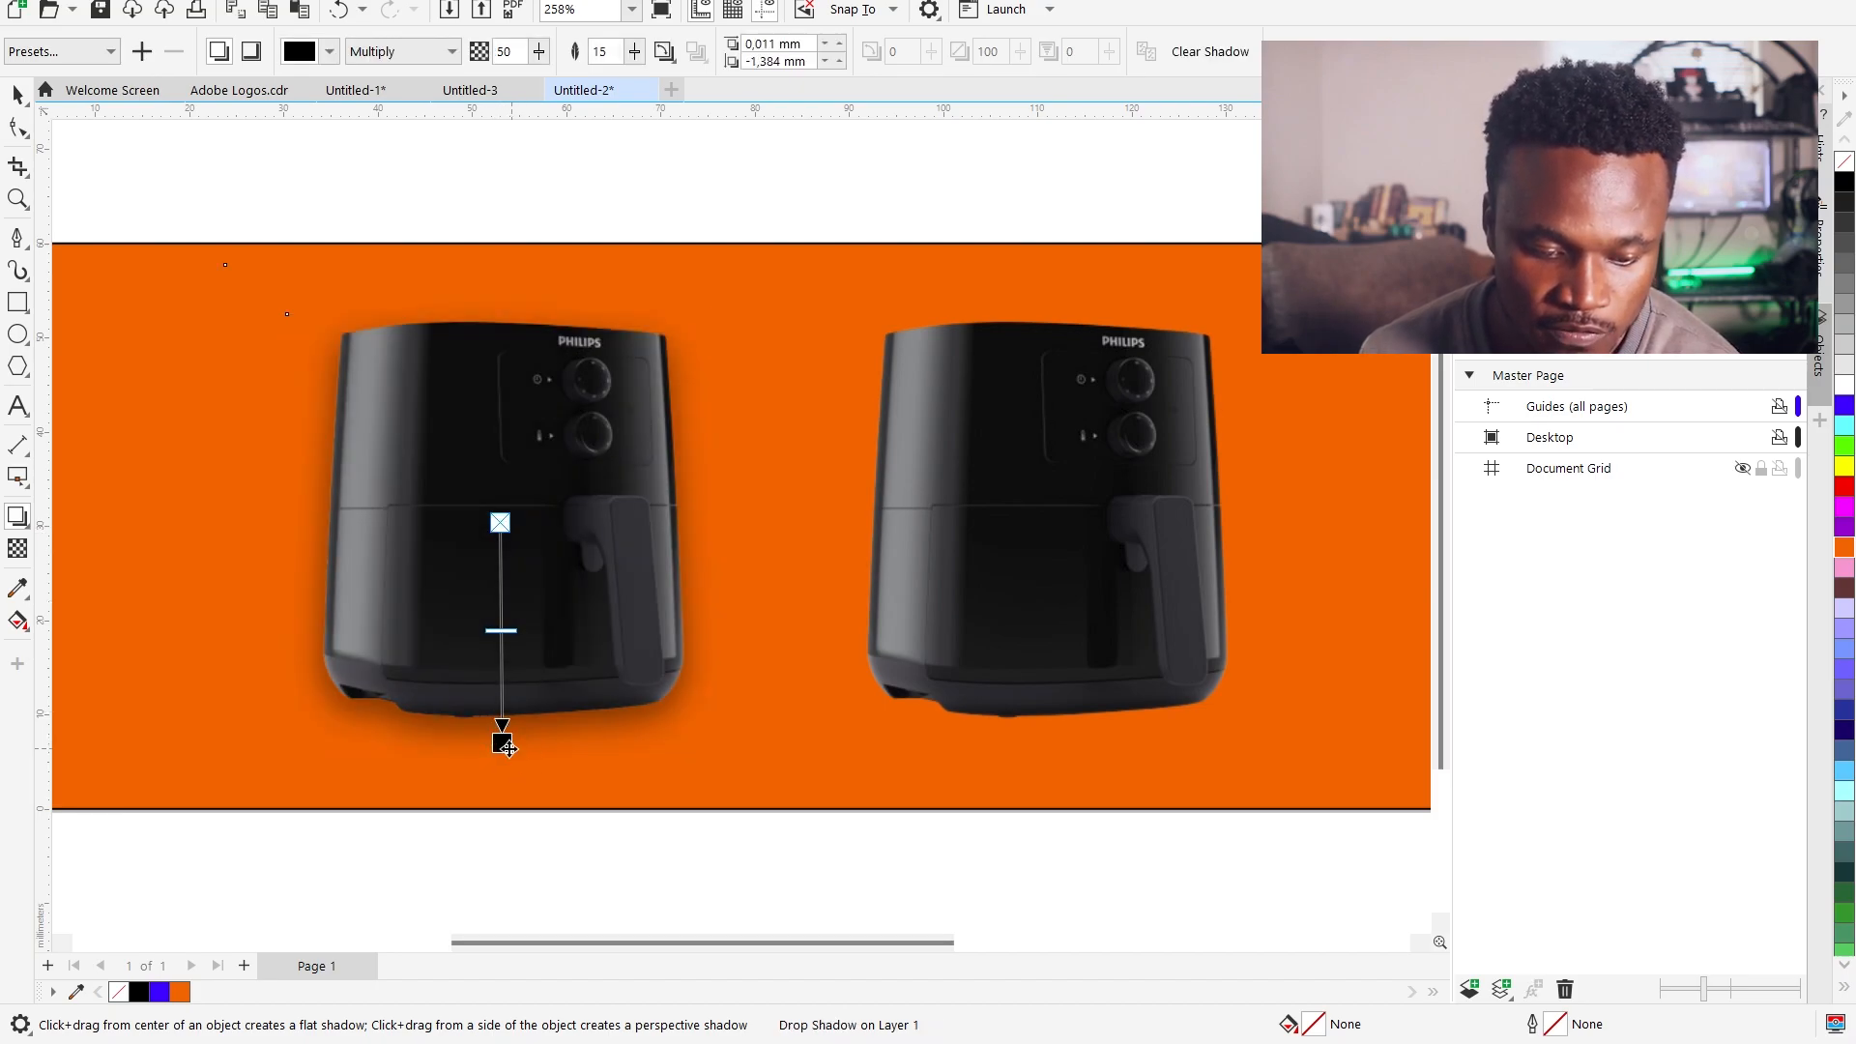
Step: Offset the left air fryer's drop shadow to about -6.5 mm horizontally and -1.5 mm vertically
drag(502, 742, 224, 584)
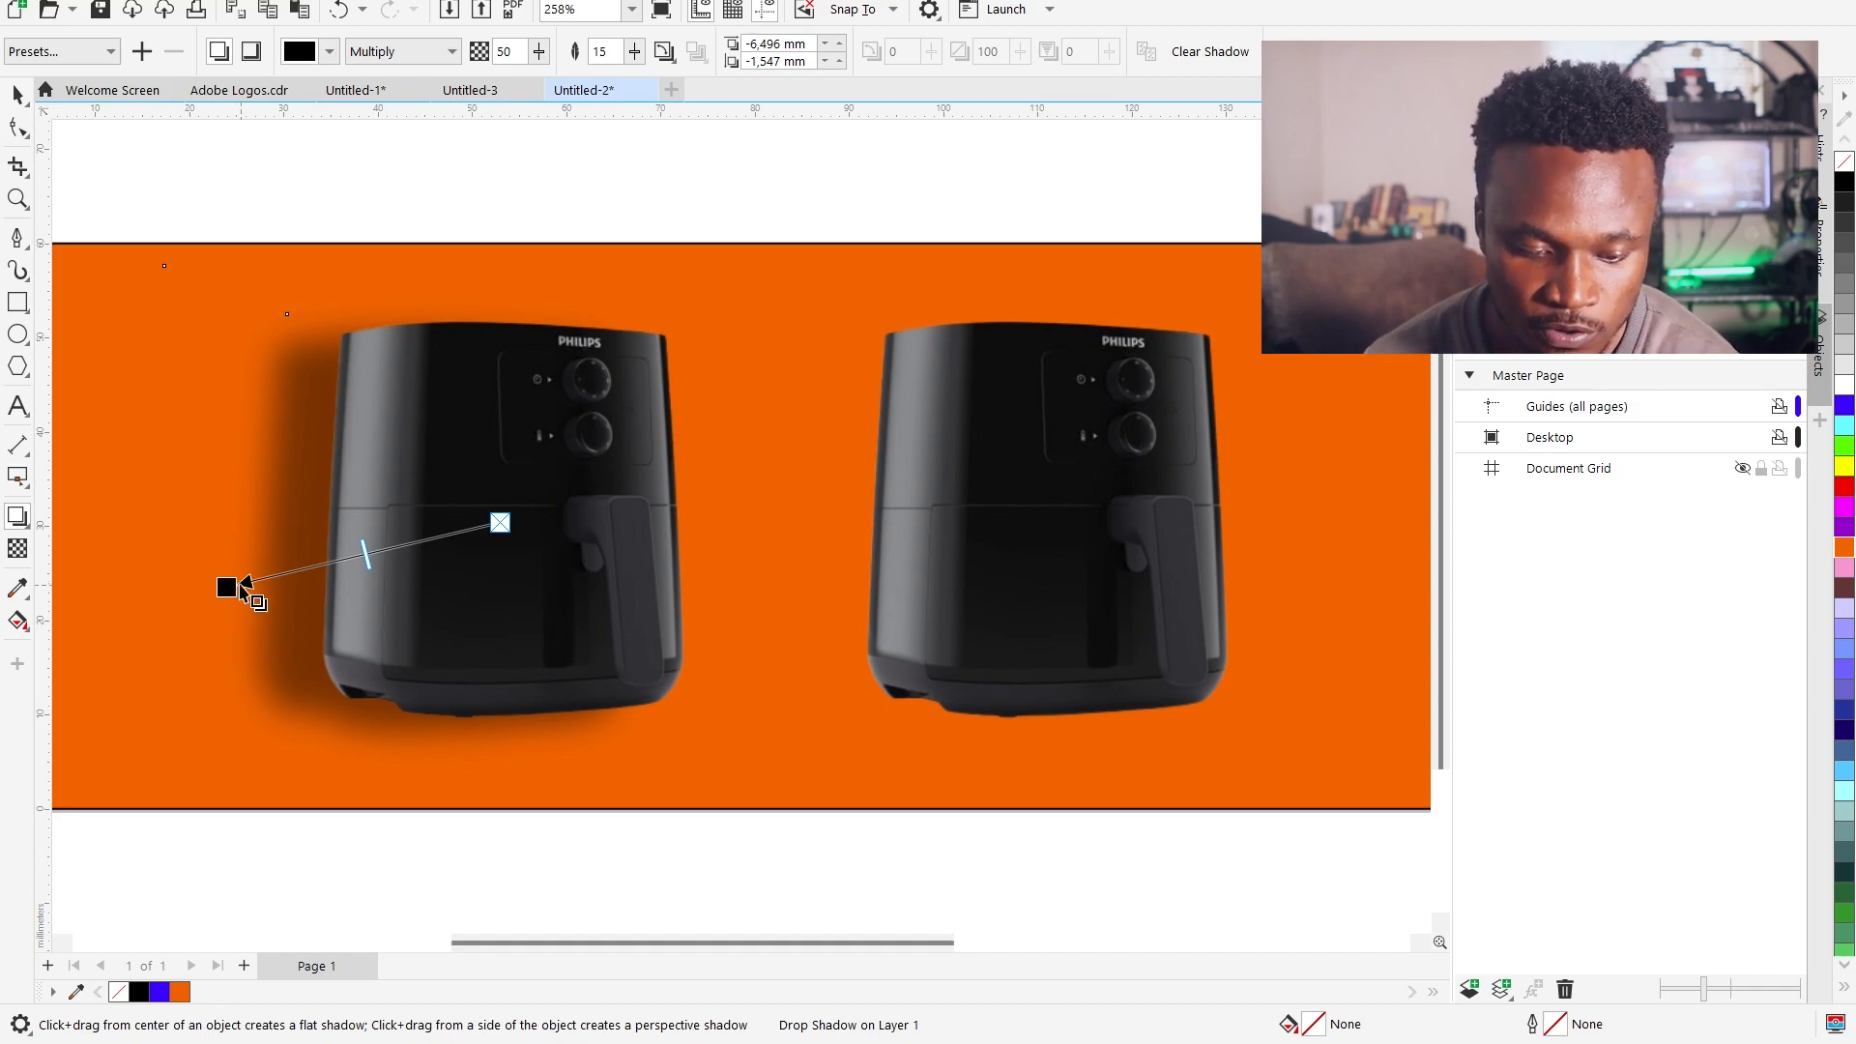
key(space)
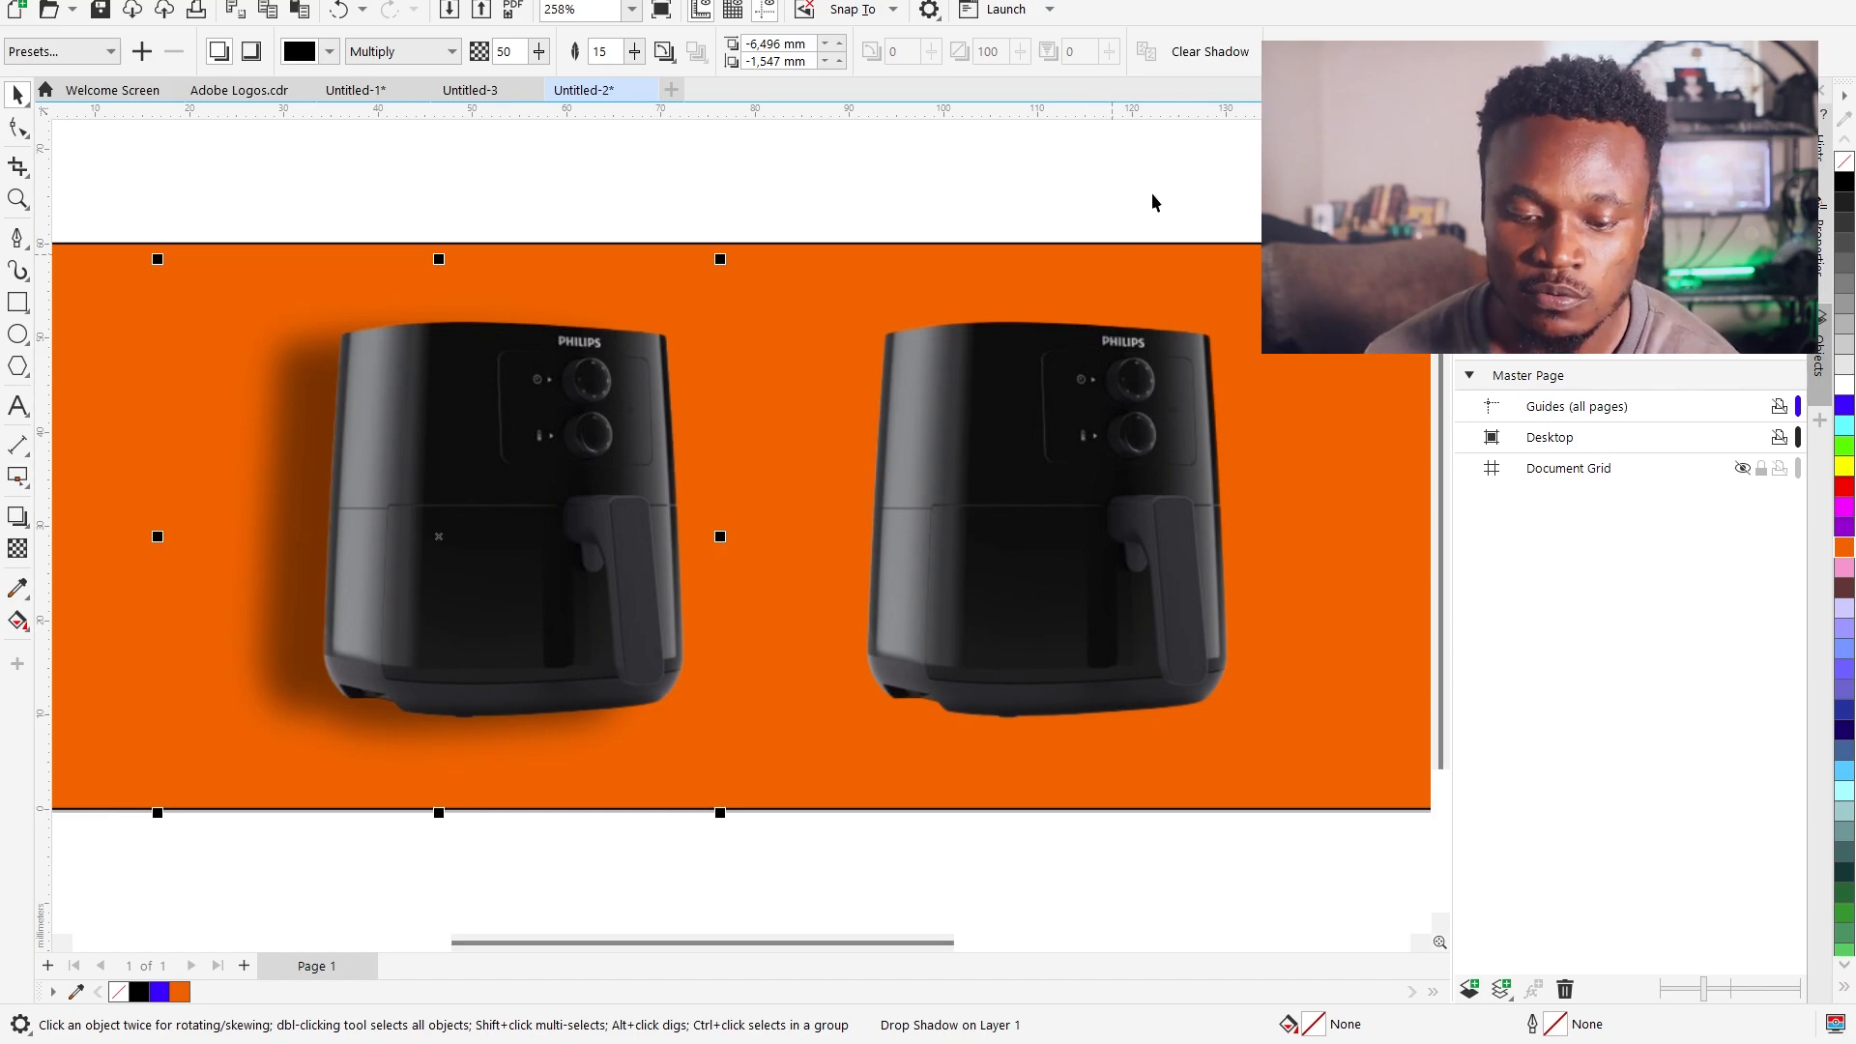
Step: Draw a closed curved shadow outline with the Pen tool along the right air fryer's base, about 42.8 mm wide and 3.9 mm high
click(1148, 540)
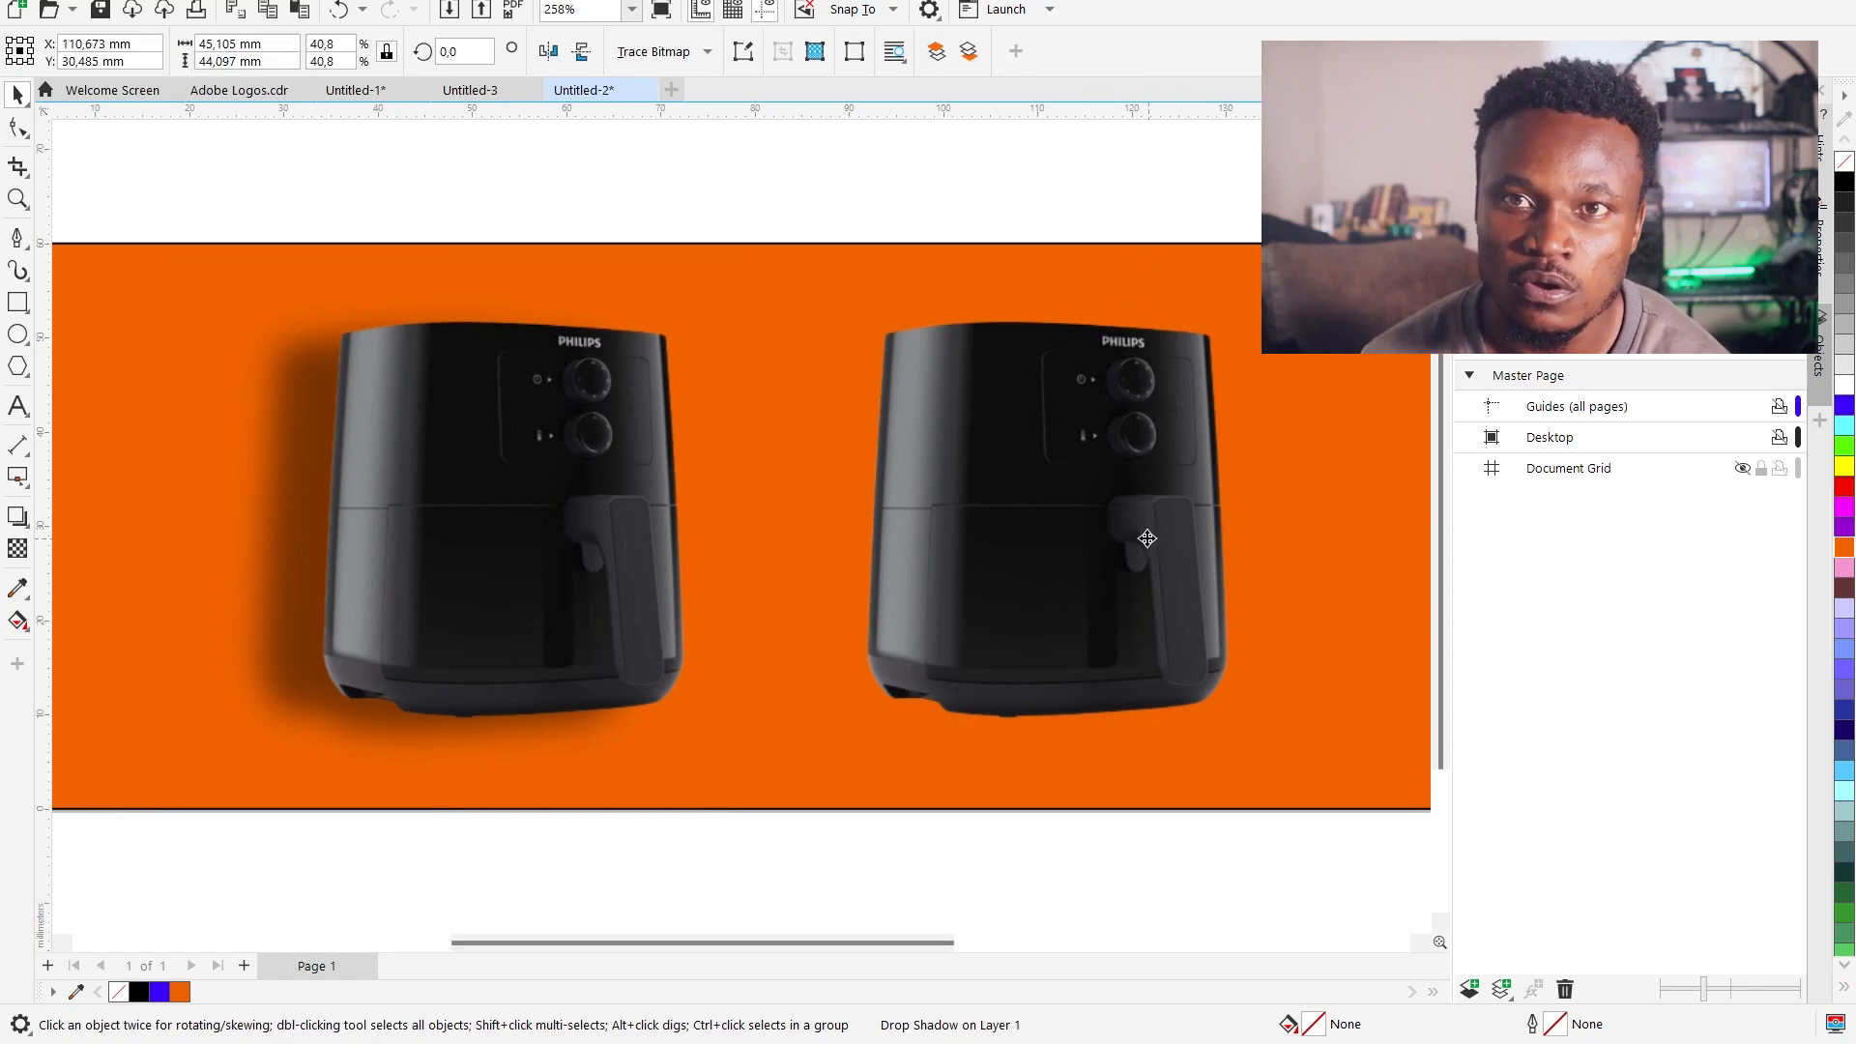
drag(1200, 562, 1132, 573)
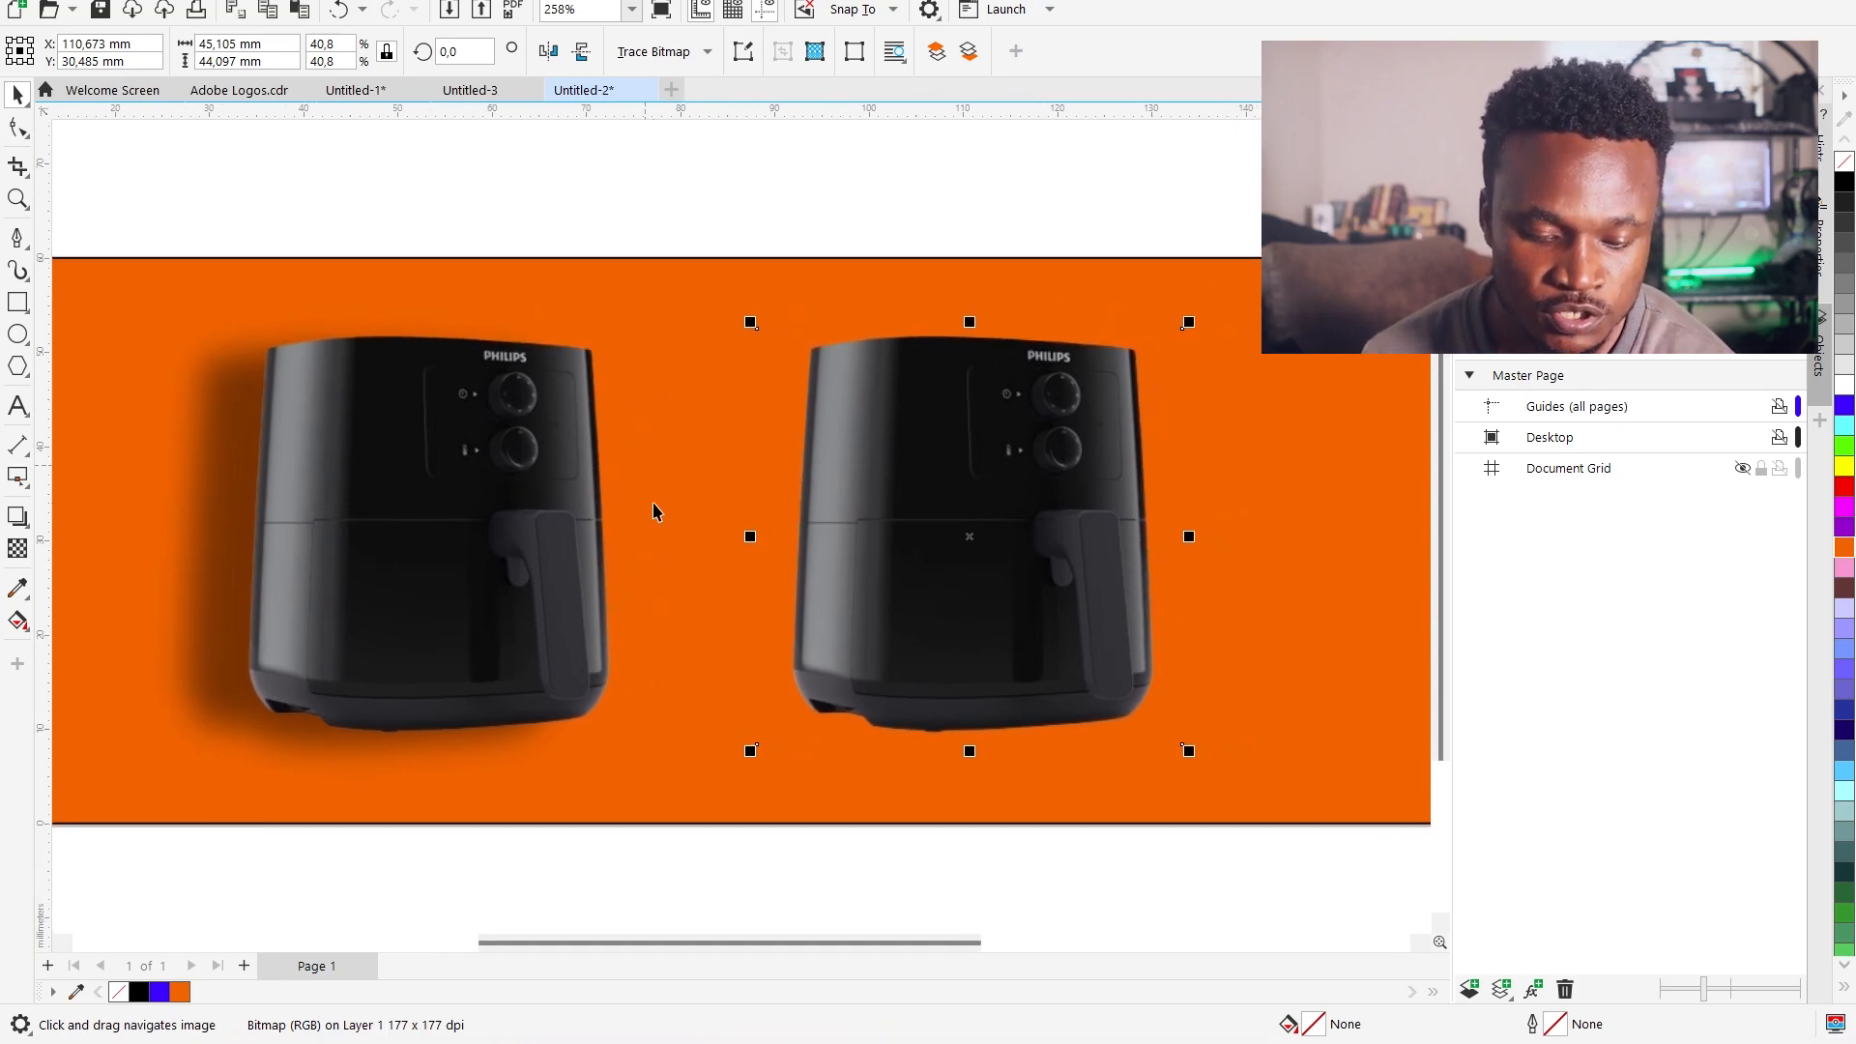
click(18, 241)
click(21, 246)
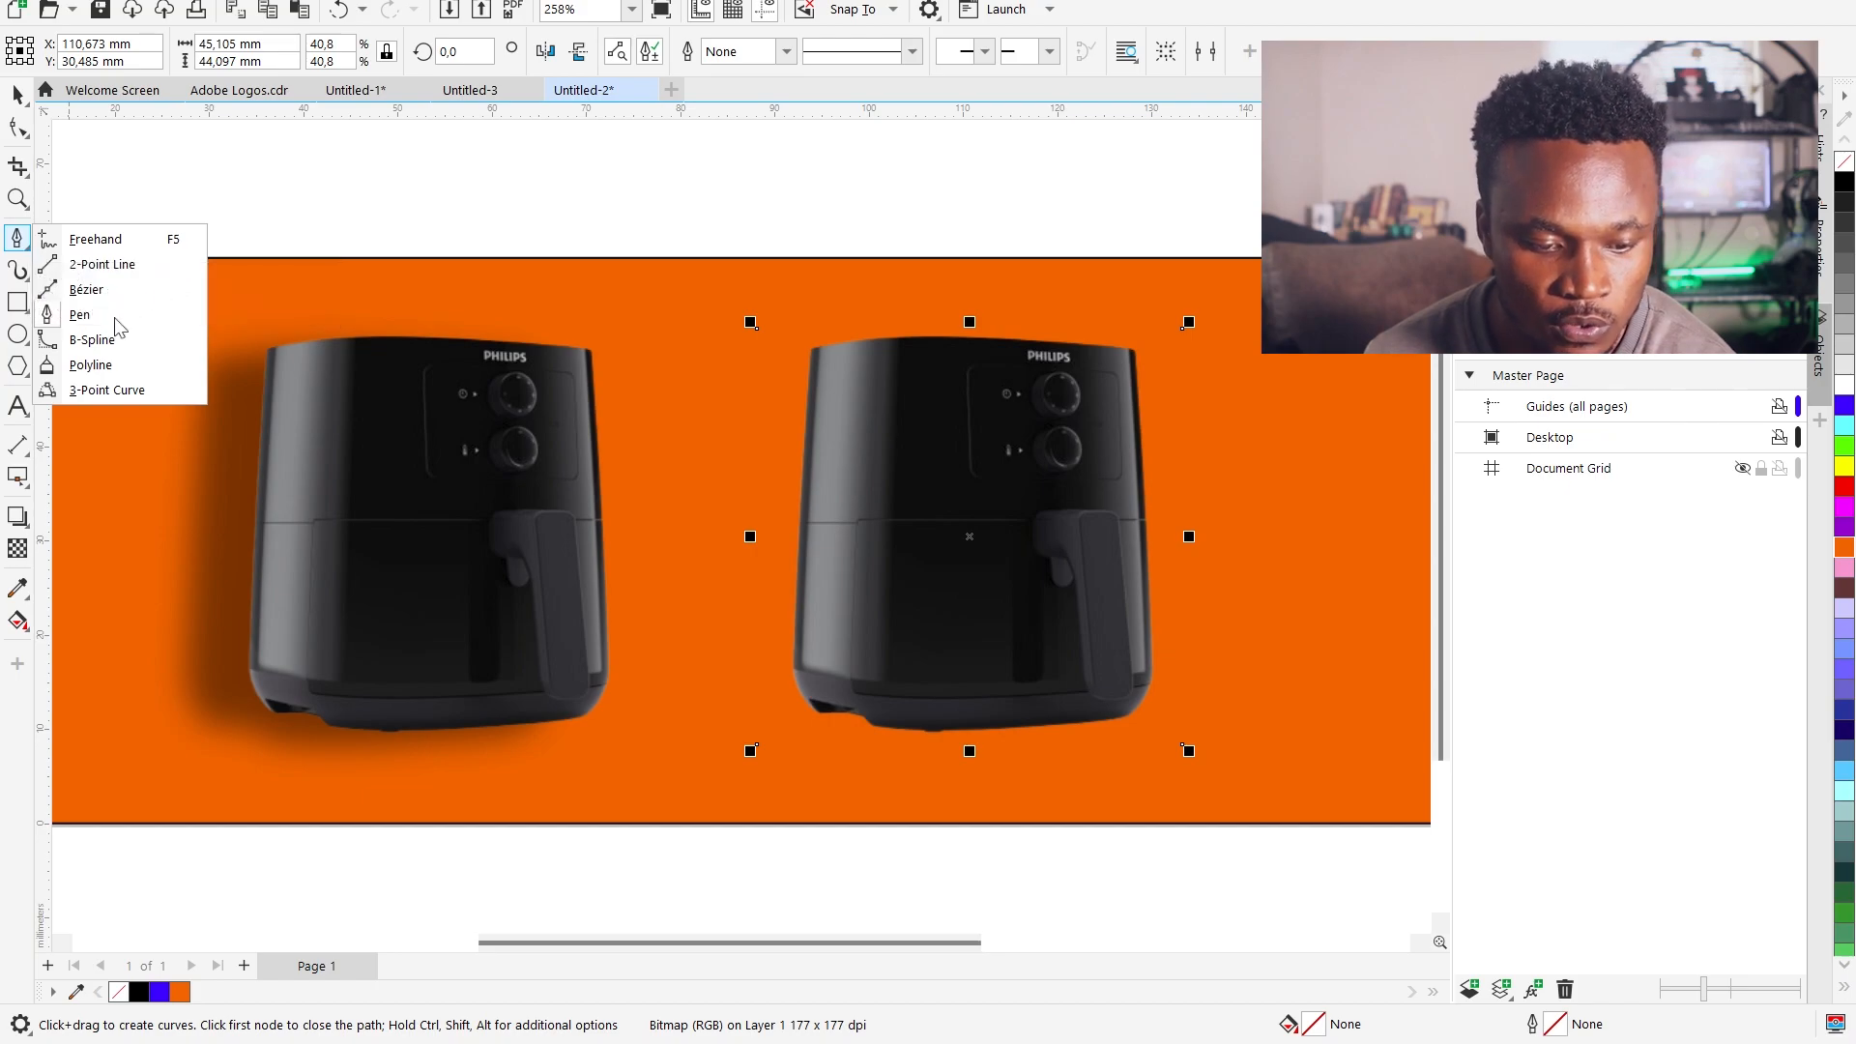
click(80, 324)
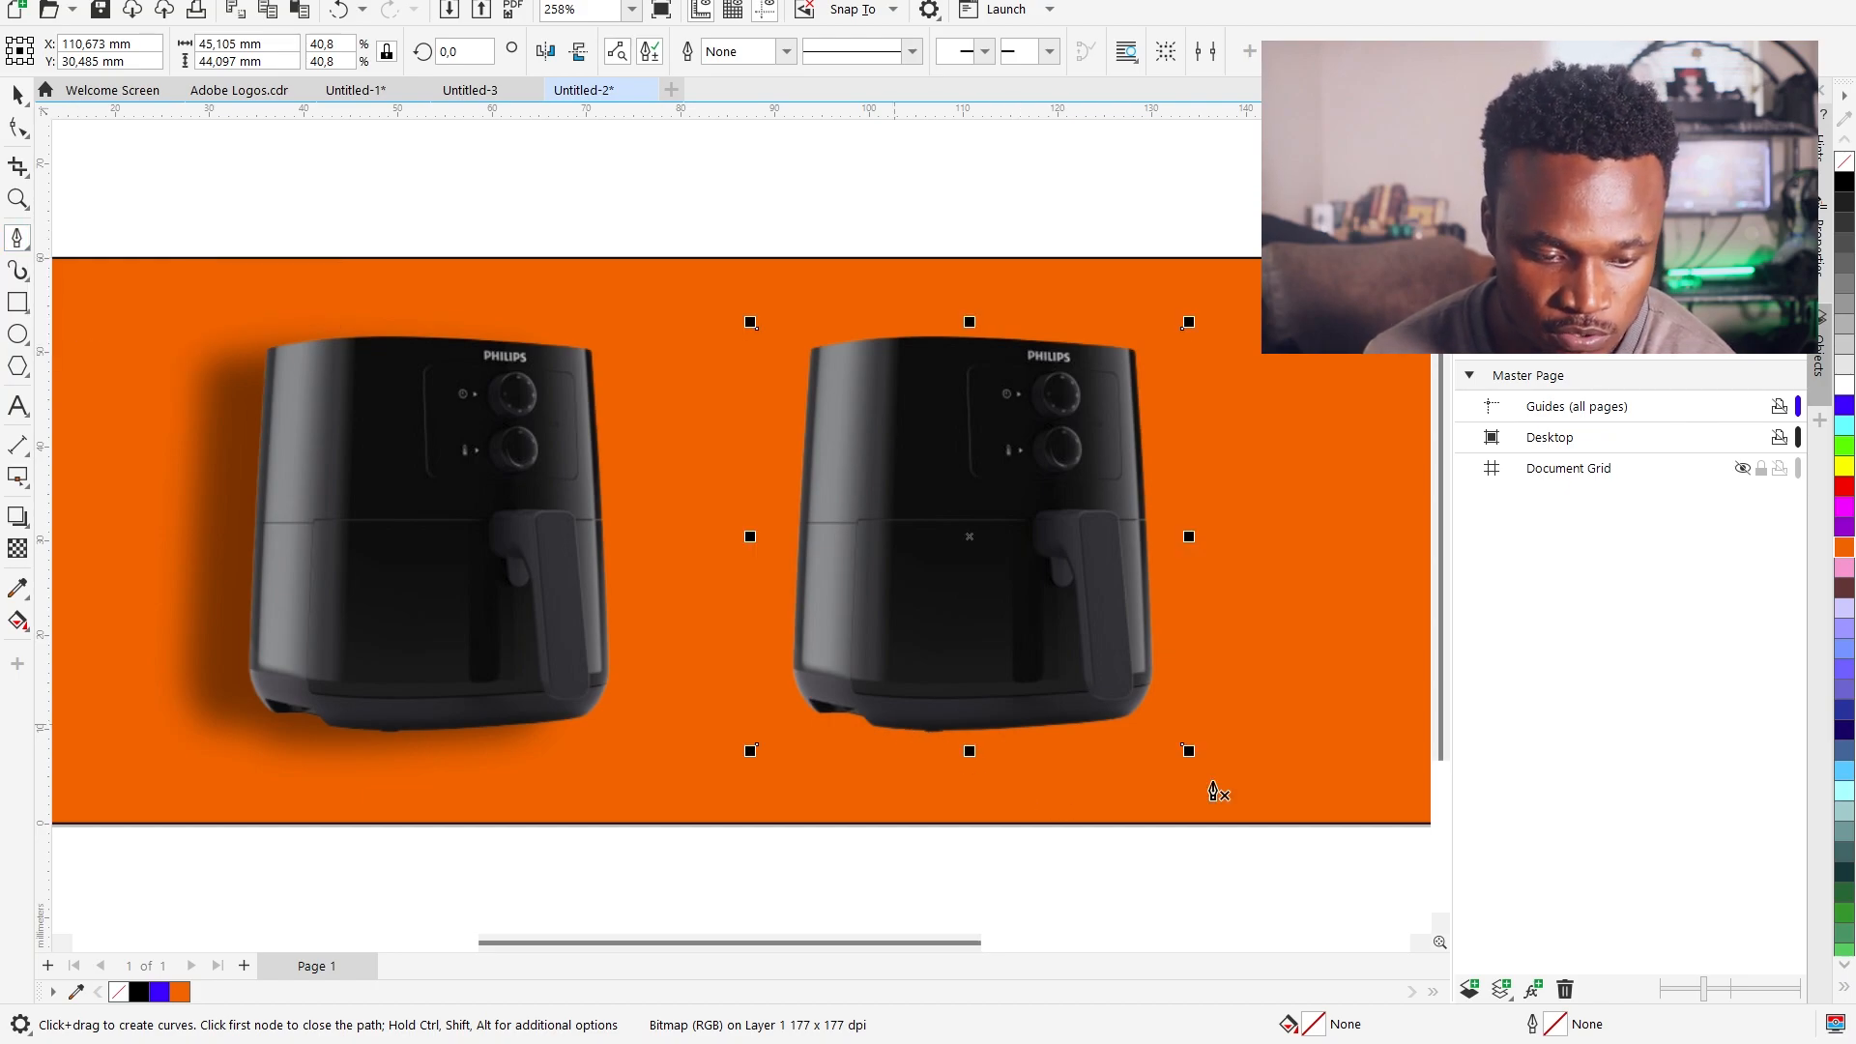
scroll(1112, 740, up, 1)
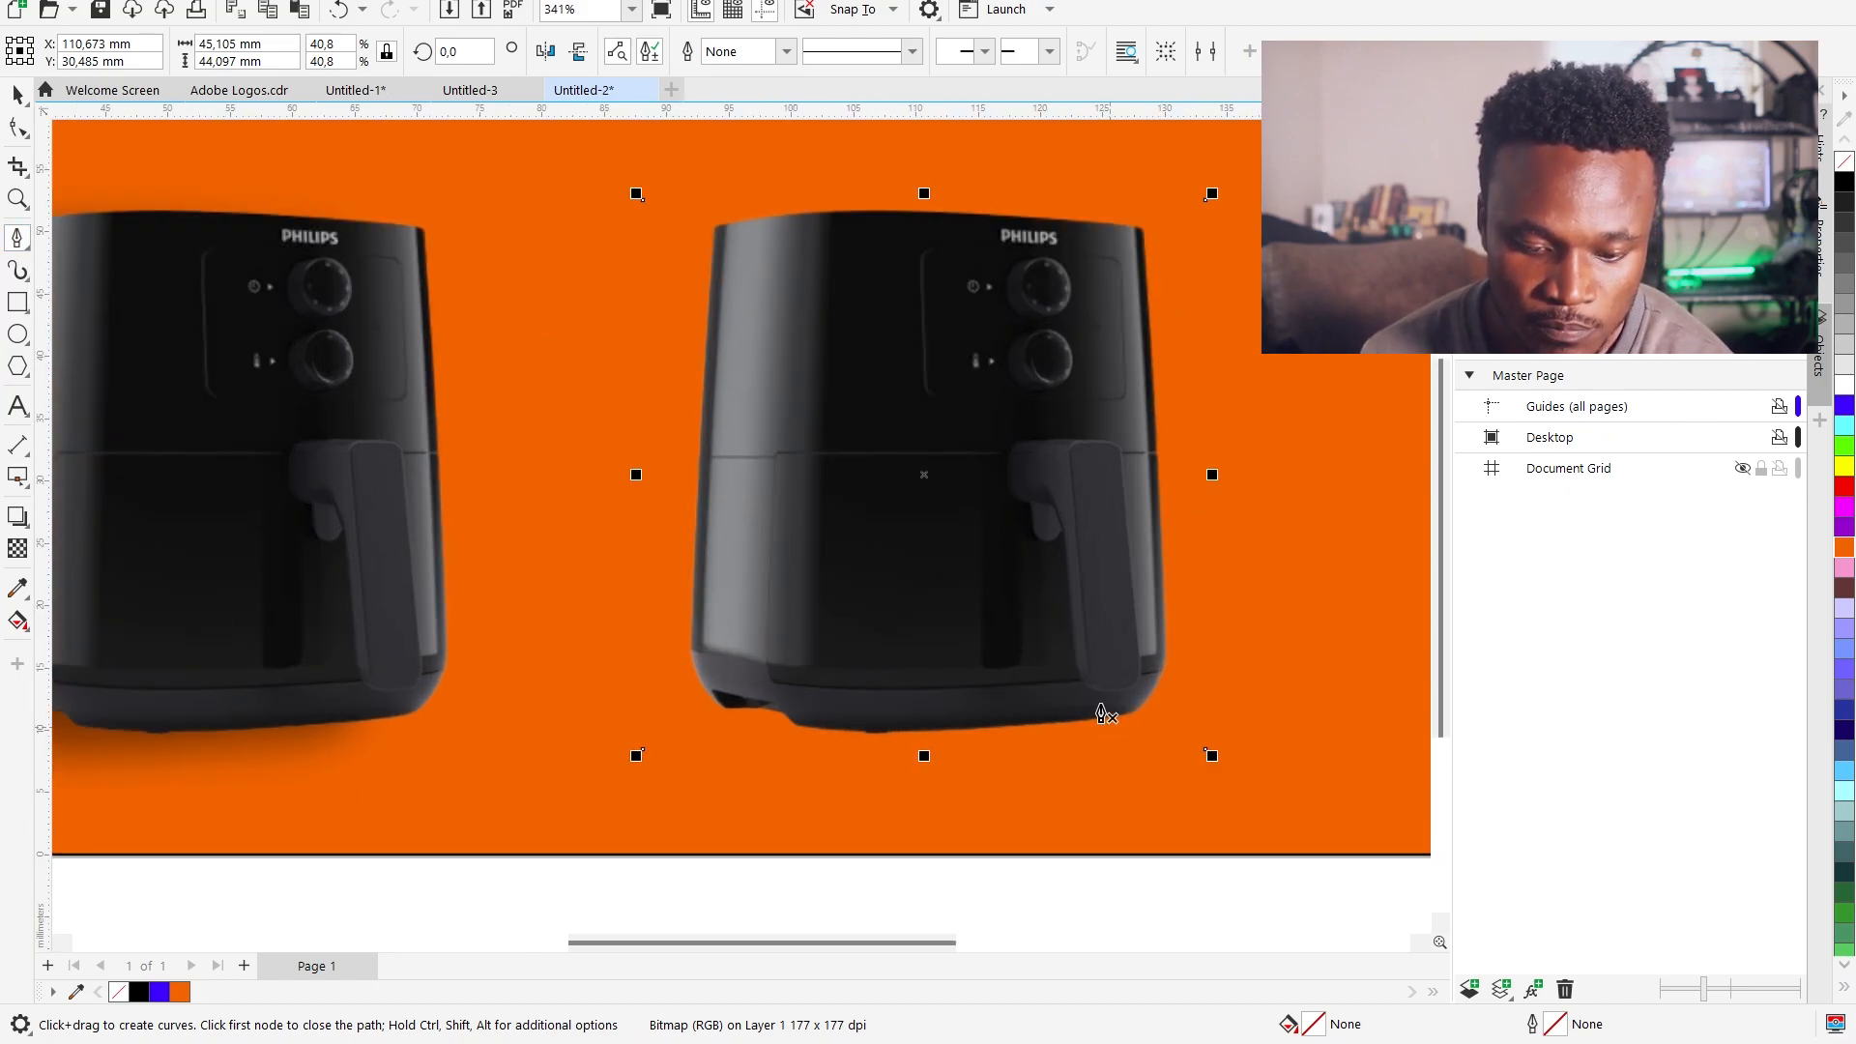
click(808, 705)
mouse_move(724, 702)
mouse_down()
mouse_move(785, 741)
mouse_move(885, 755)
mouse_up()
drag(1075, 734, 1124, 727)
click(1238, 722)
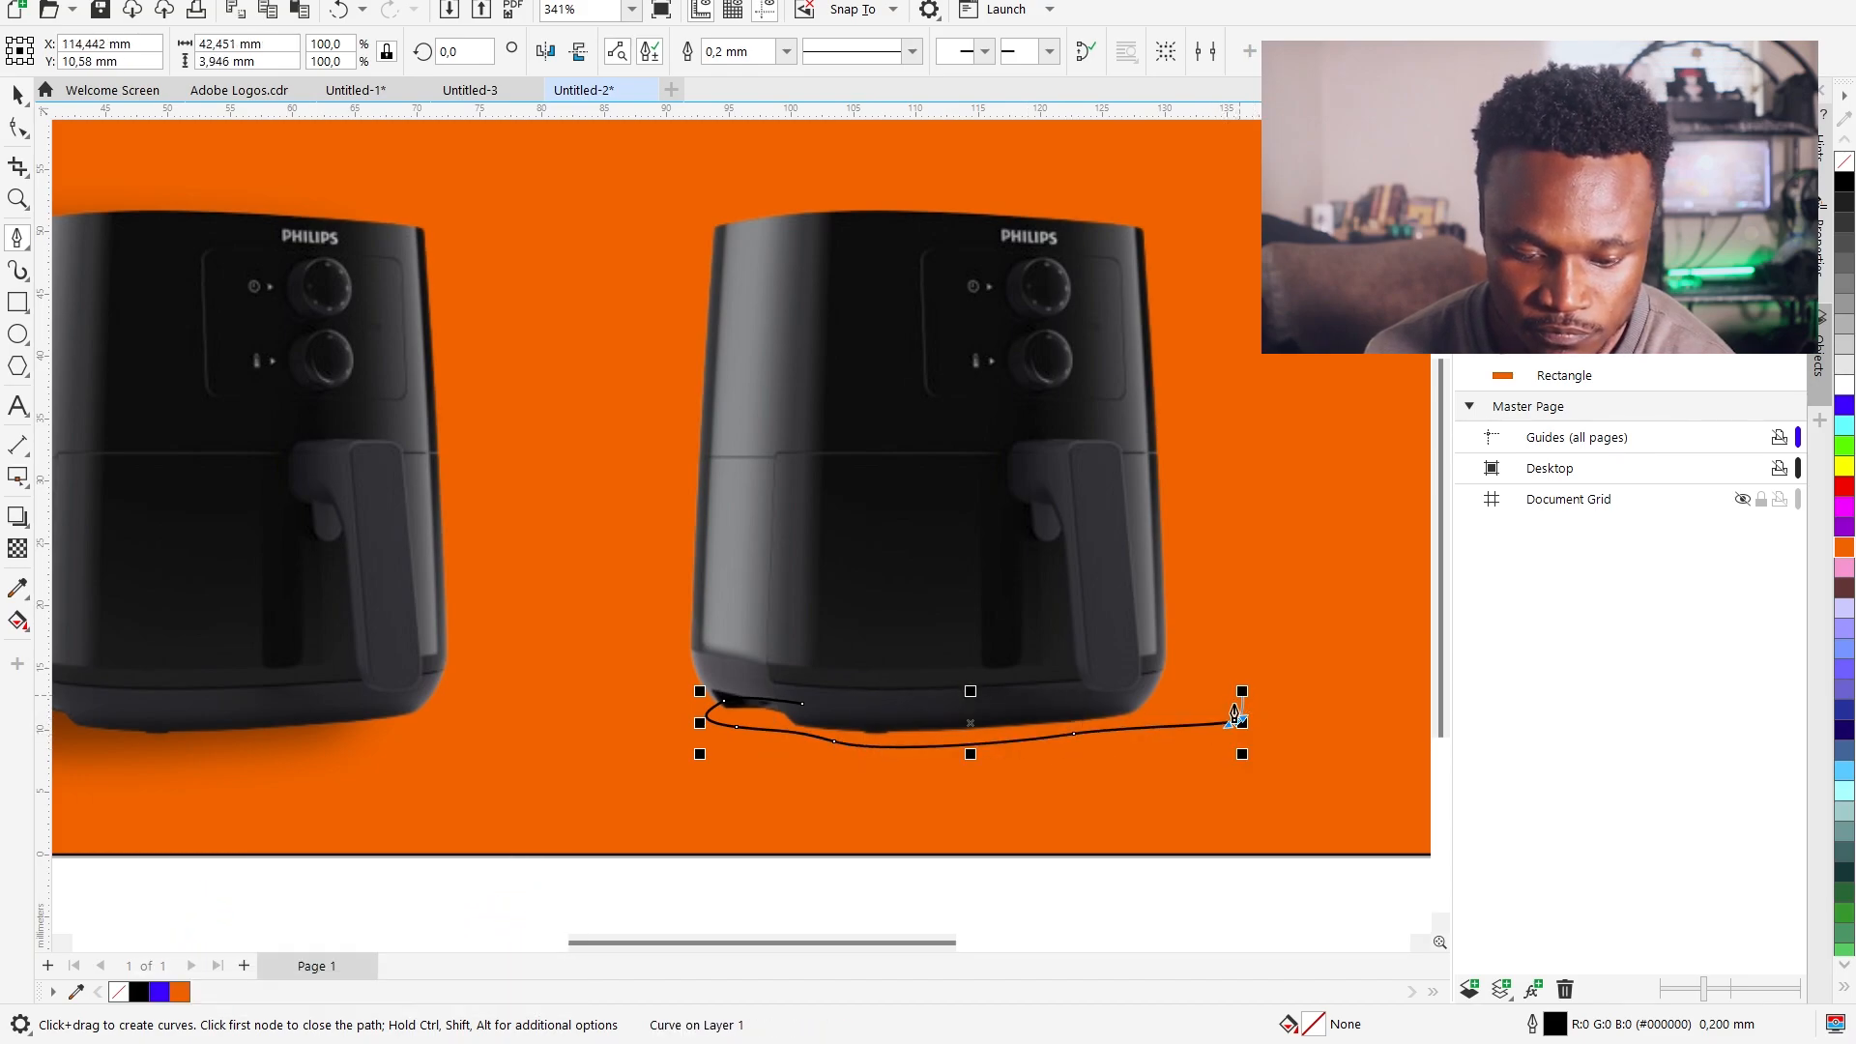
click(1208, 709)
click(1128, 714)
click(1050, 711)
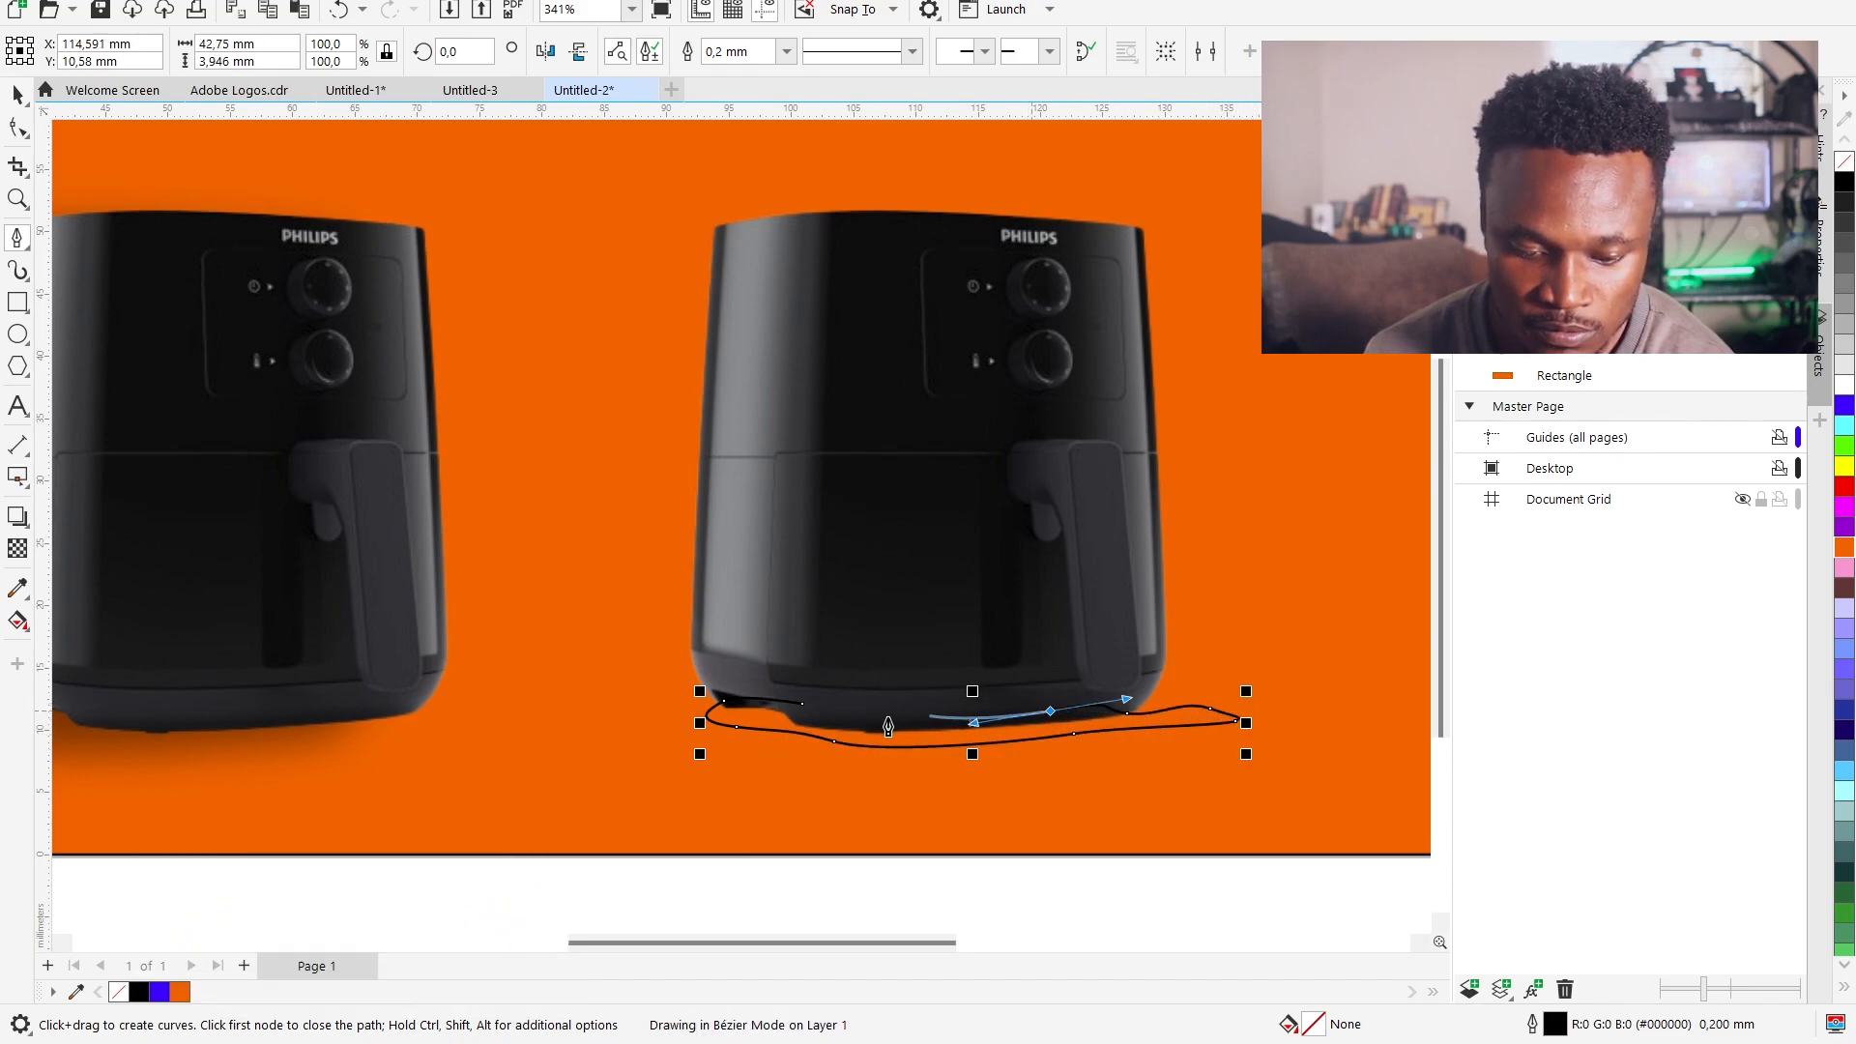
click(802, 705)
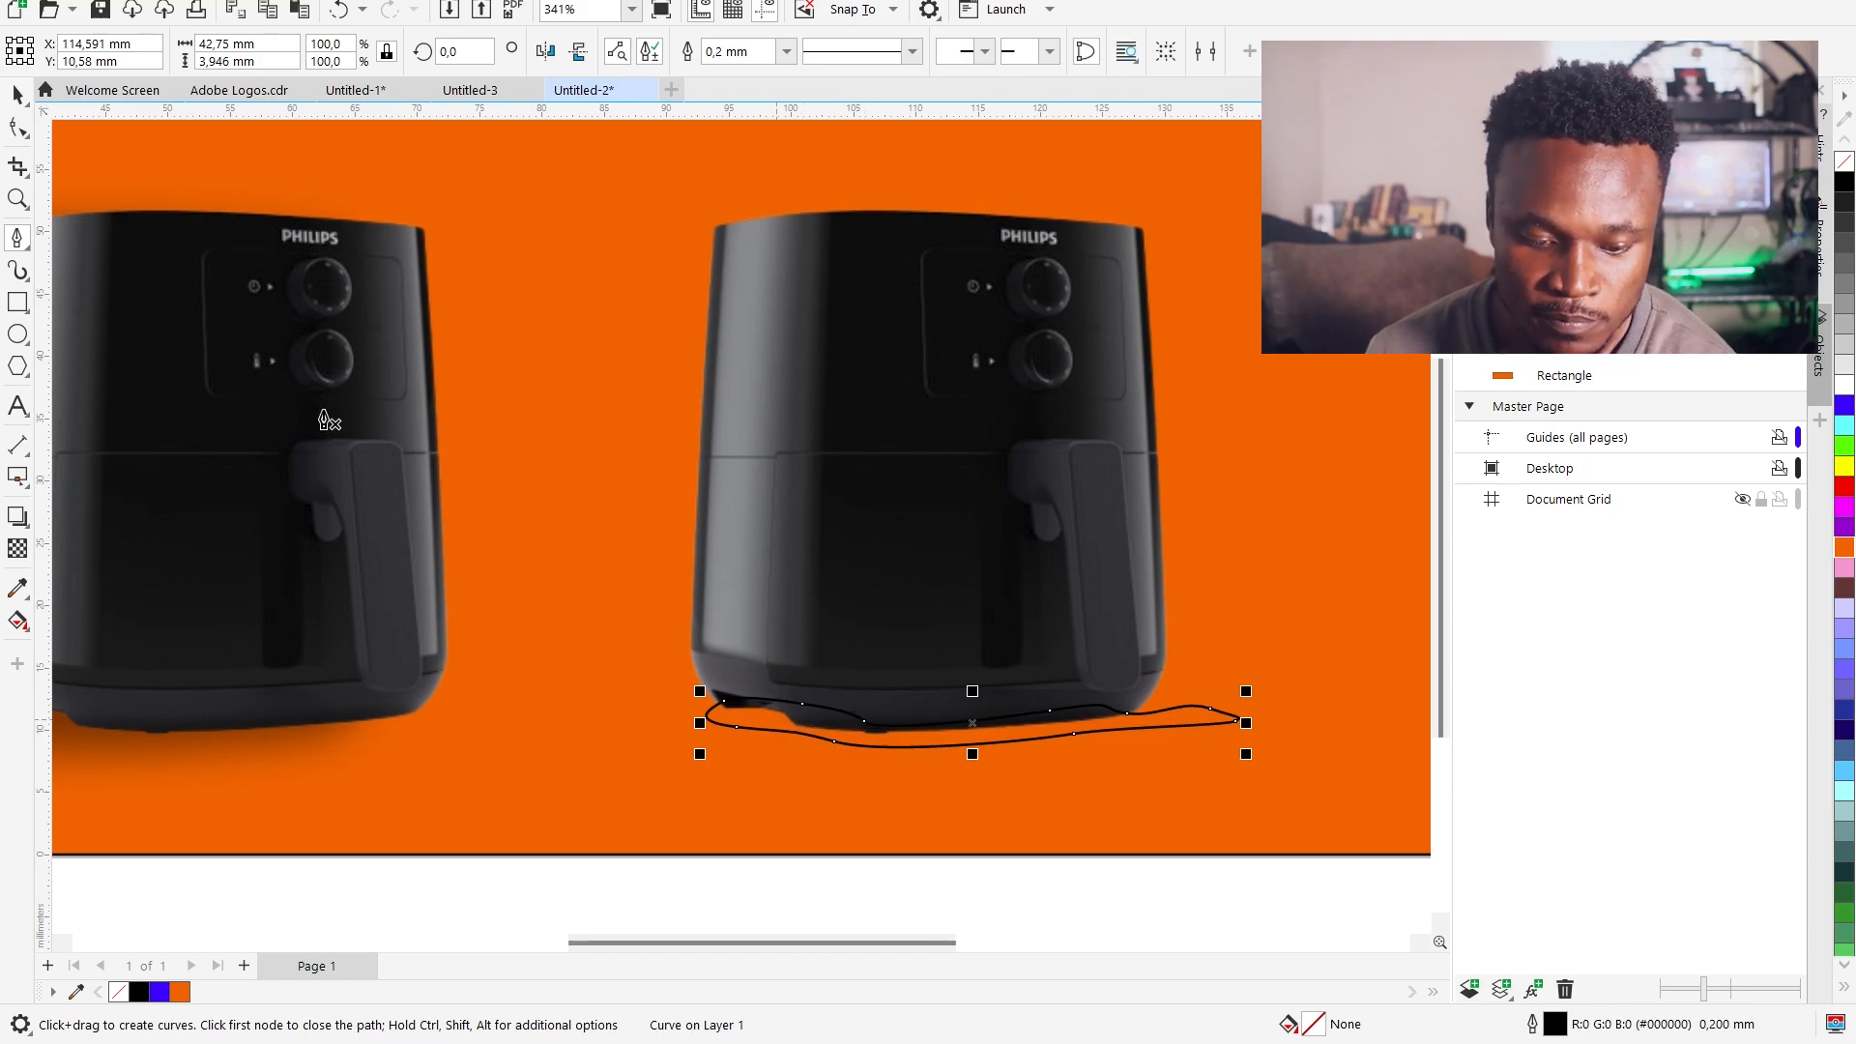
Step: Reshape the shadow outline by moving two of its upper-edge nodes higher, under the right air fryer's base
click(23, 135)
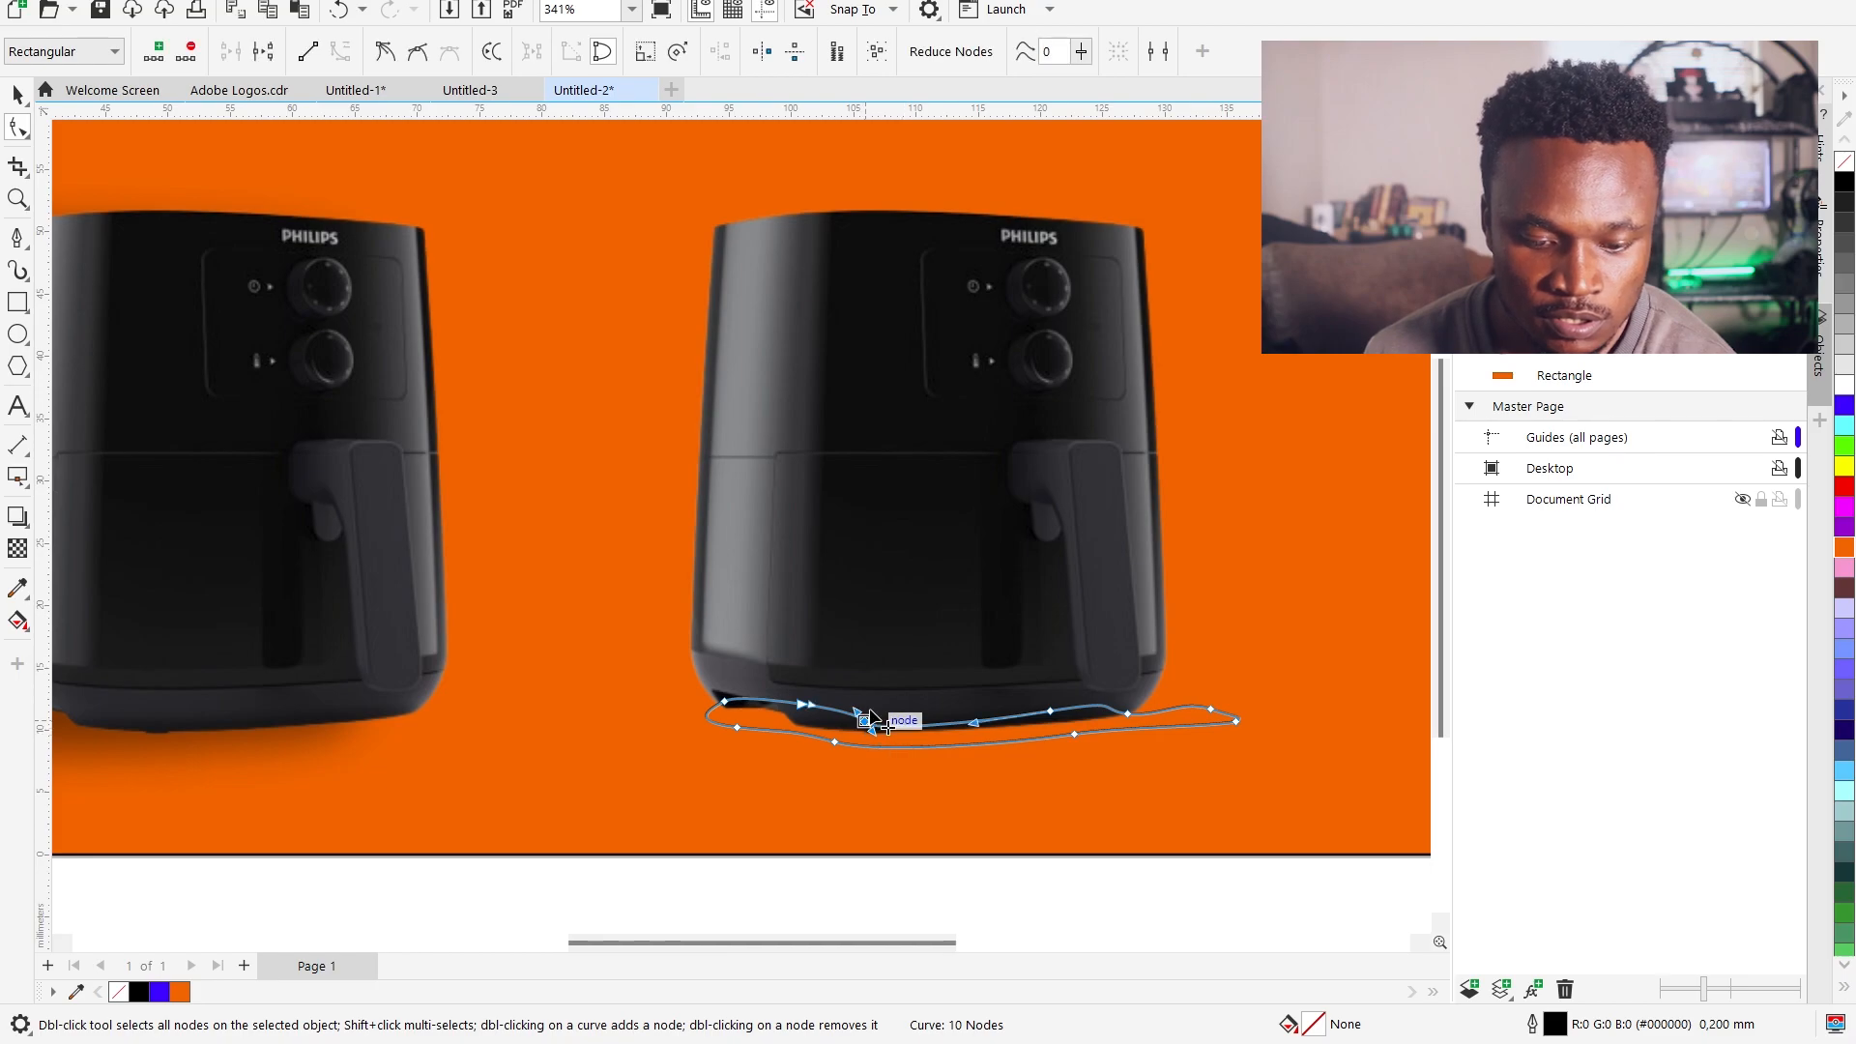
mouse_move(861, 720)
mouse_down()
mouse_move(894, 727)
mouse_move(882, 707)
mouse_up()
drag(1051, 711, 1041, 698)
click(18, 94)
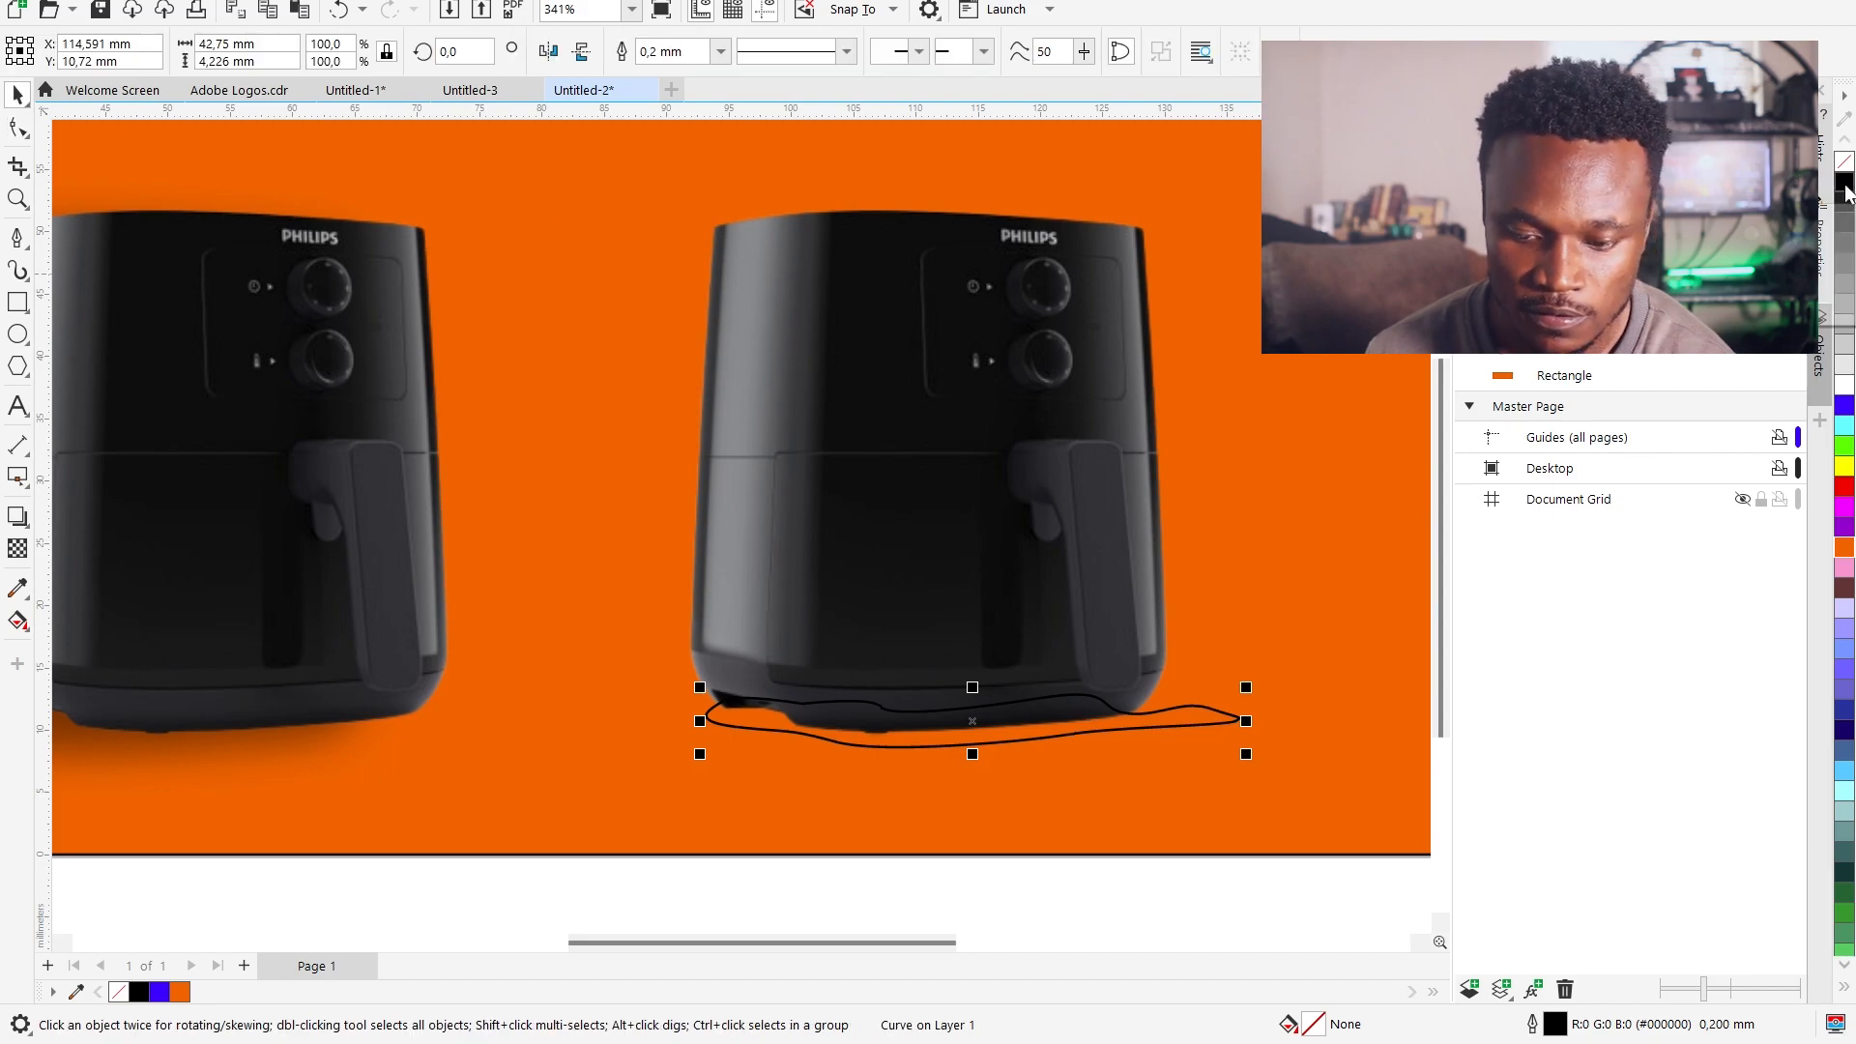
Step: Fill the shadow shape with black, remove its outline and order it behind the right air fryer
click(1844, 184)
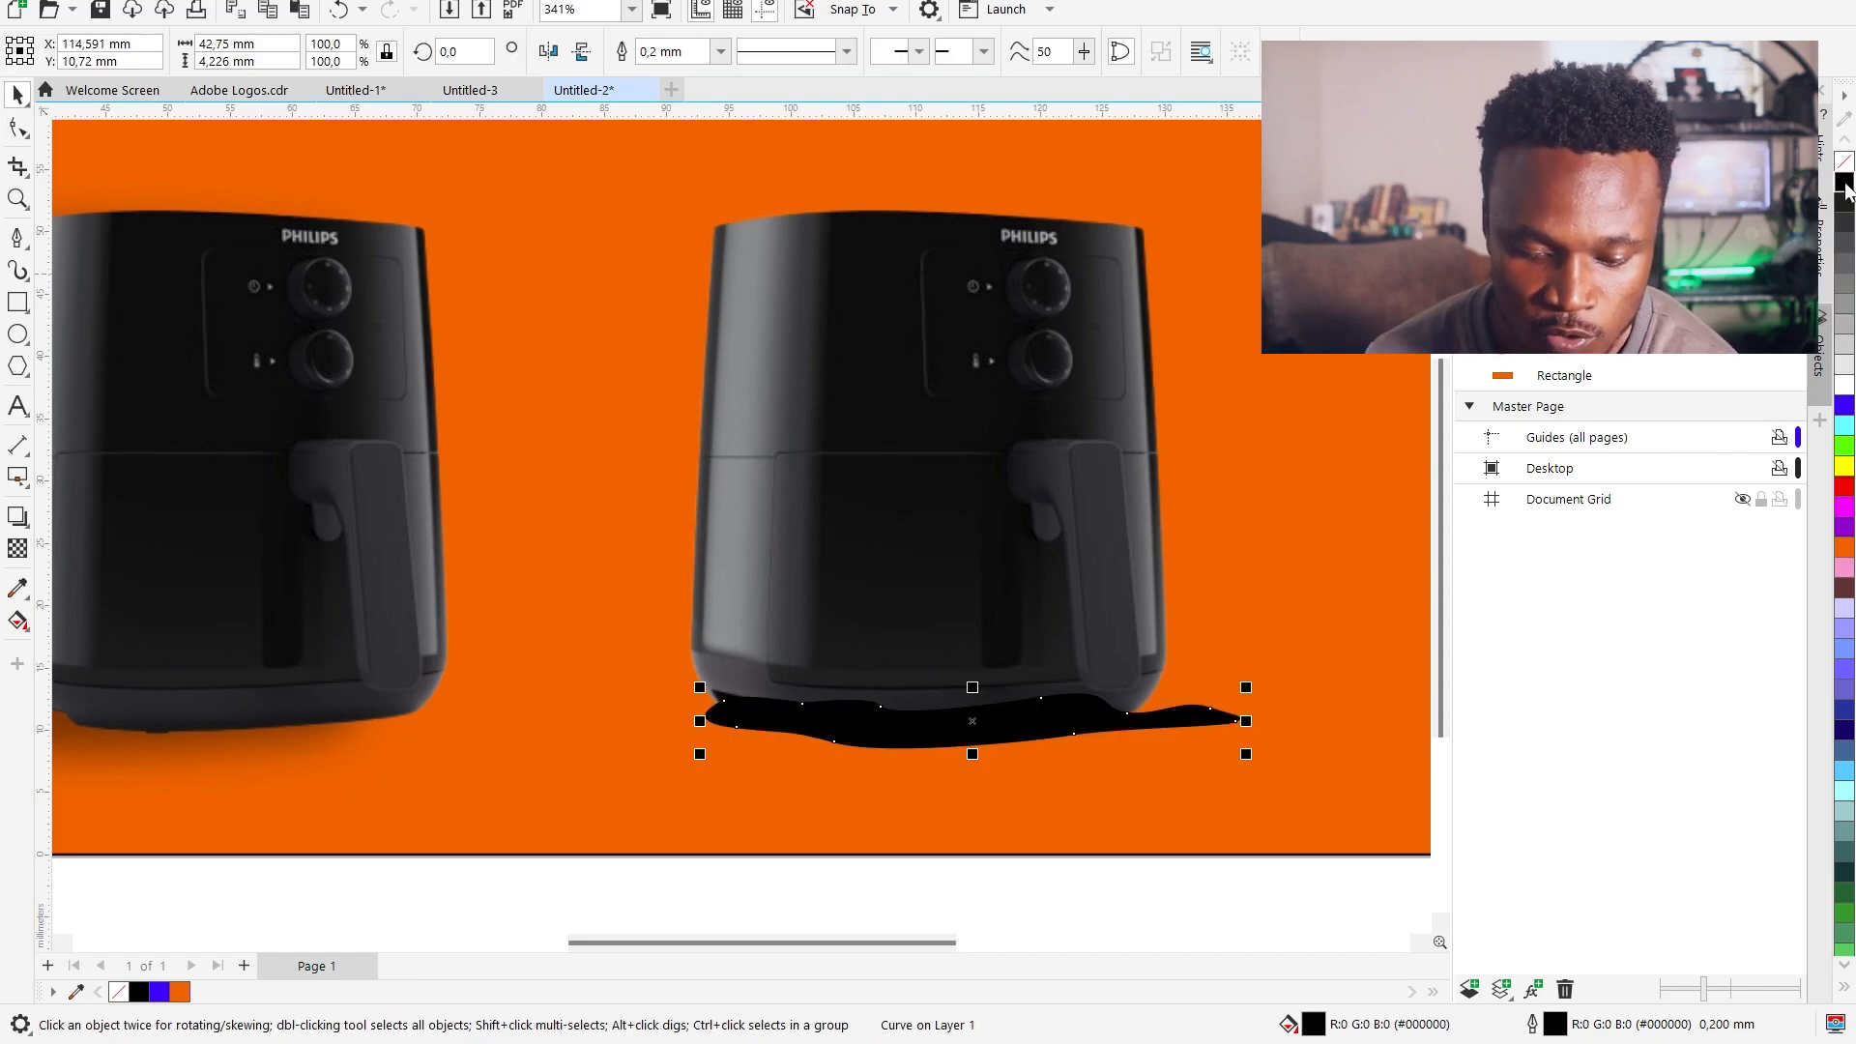
right_click(1844, 171)
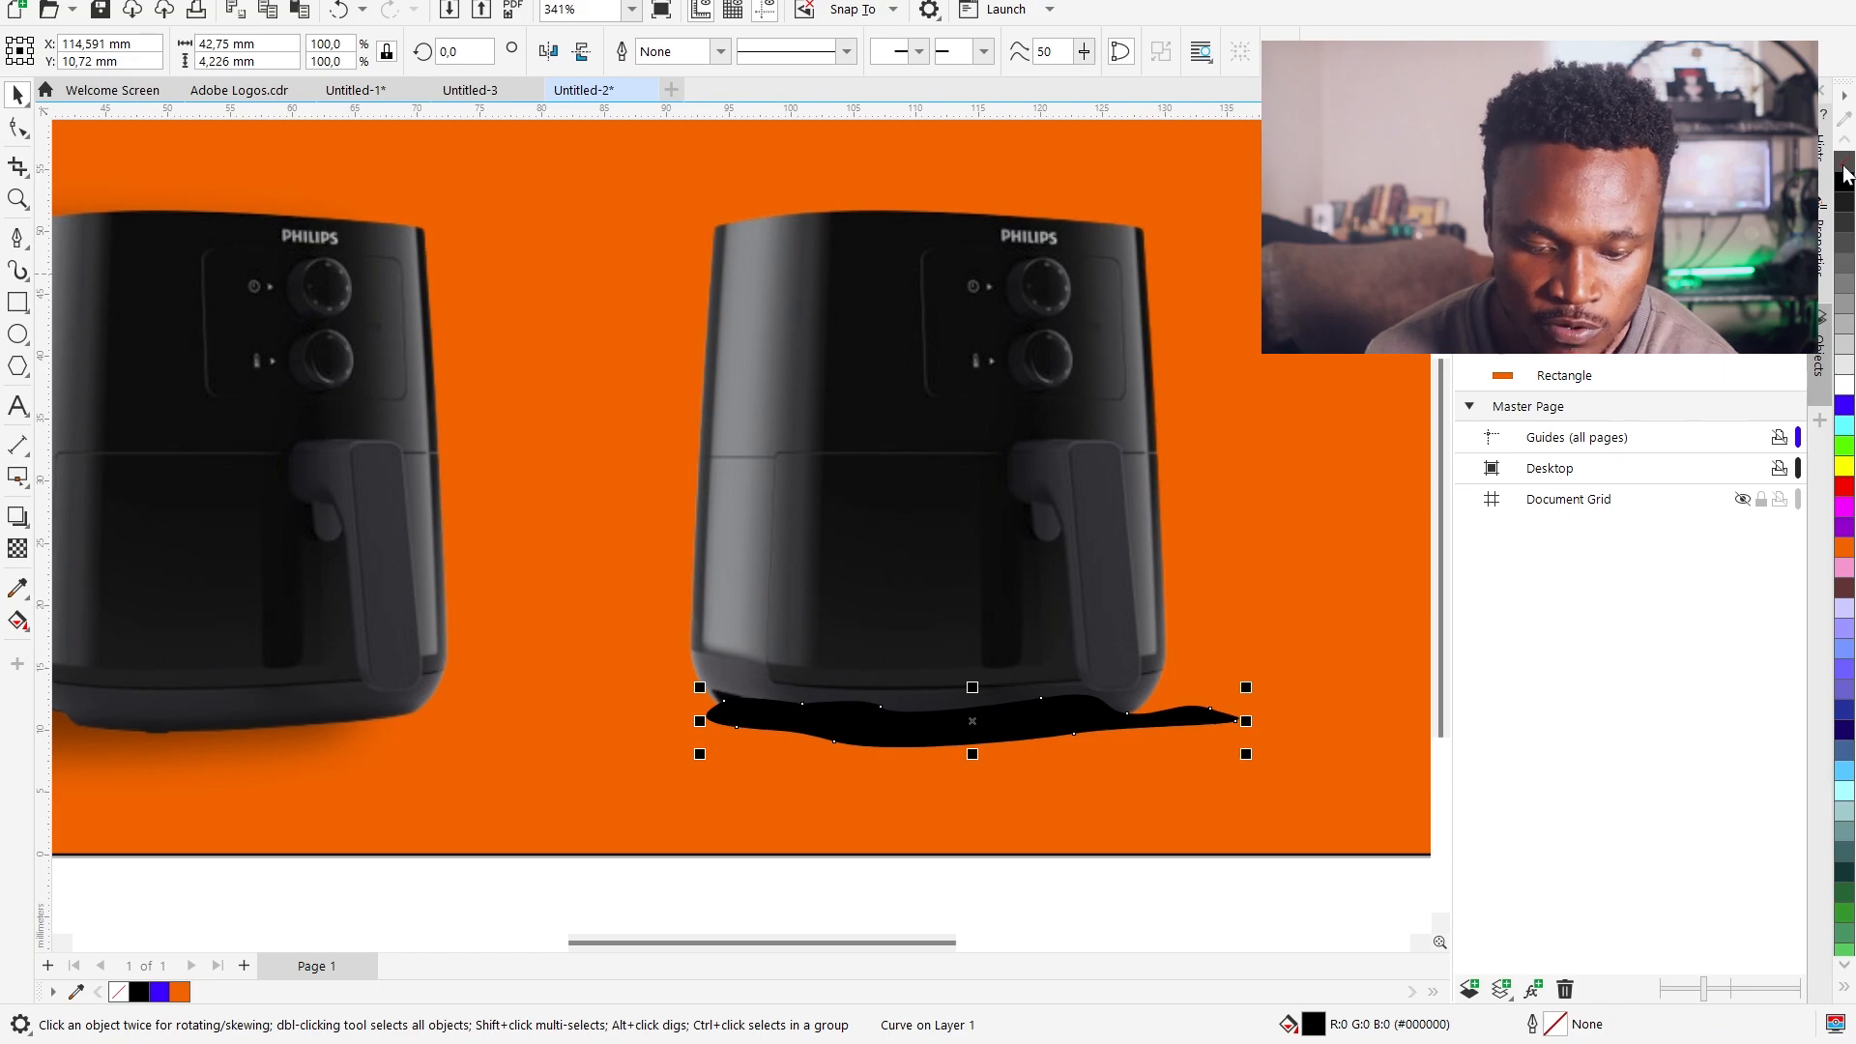
right_click(998, 718)
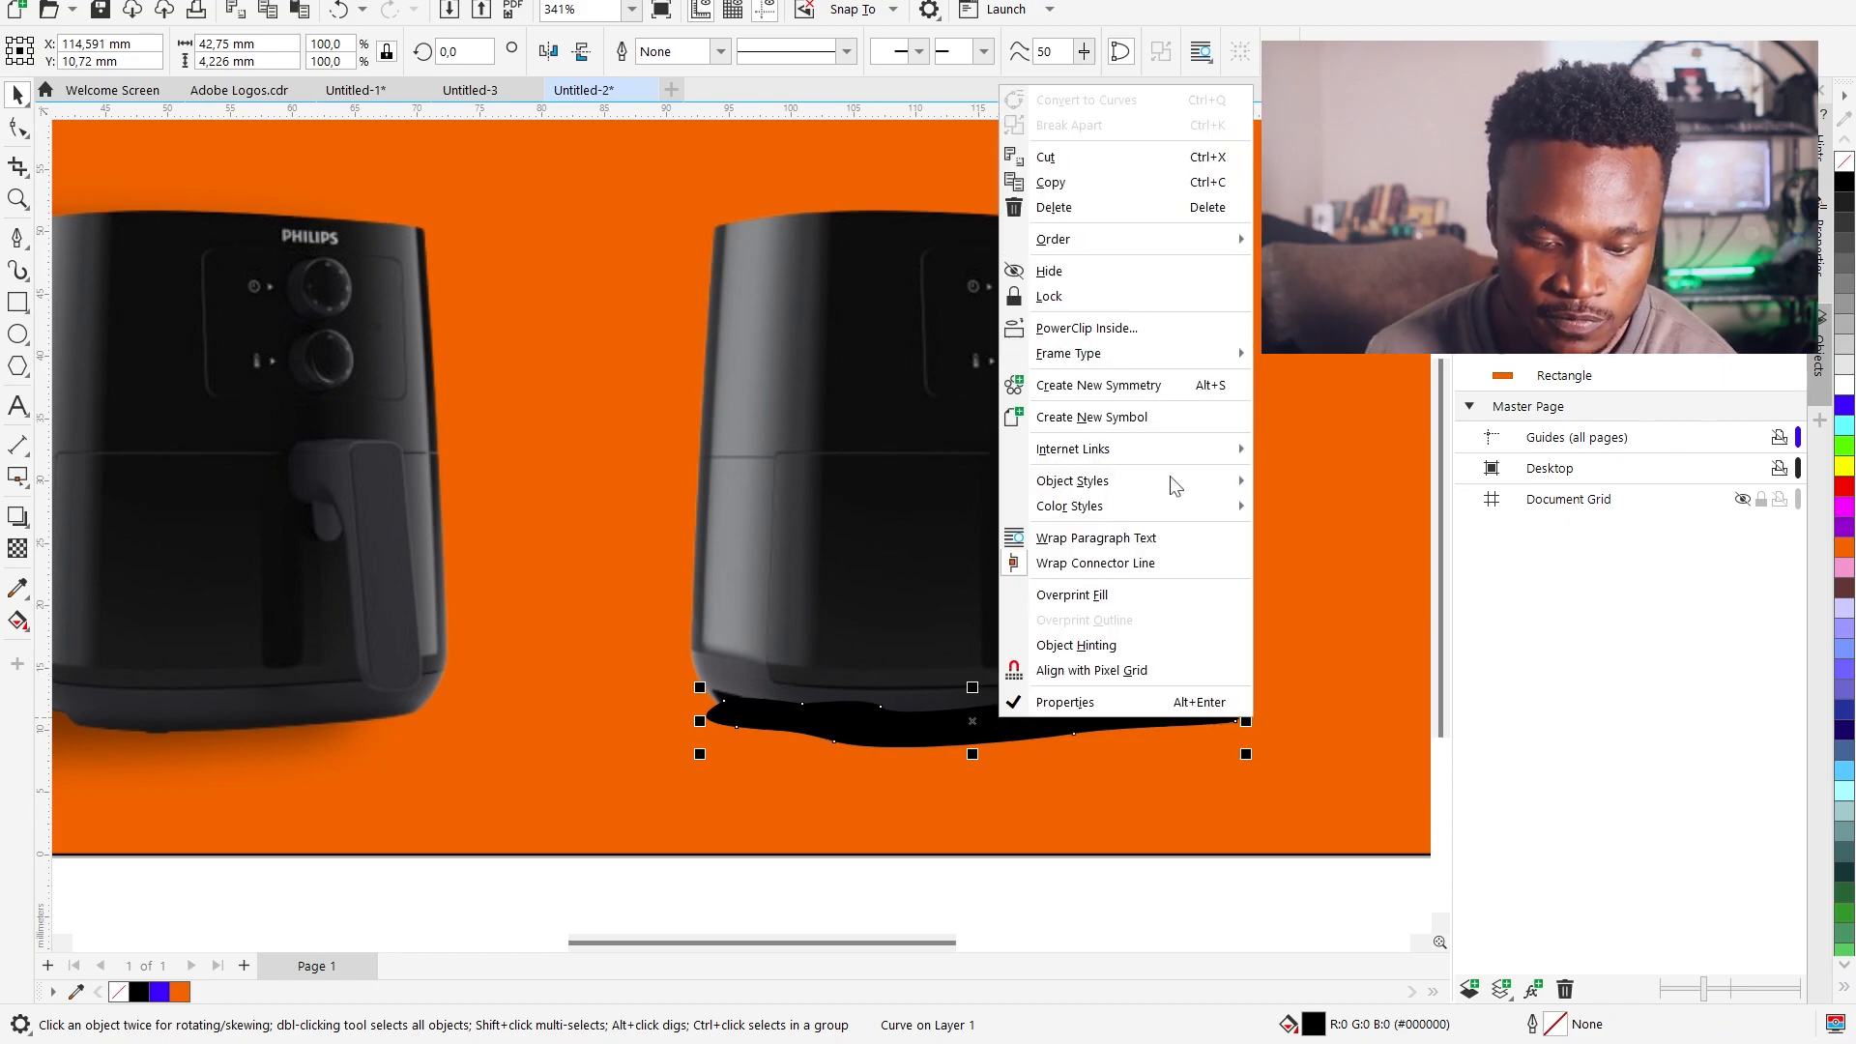
mouse_move(1166, 240)
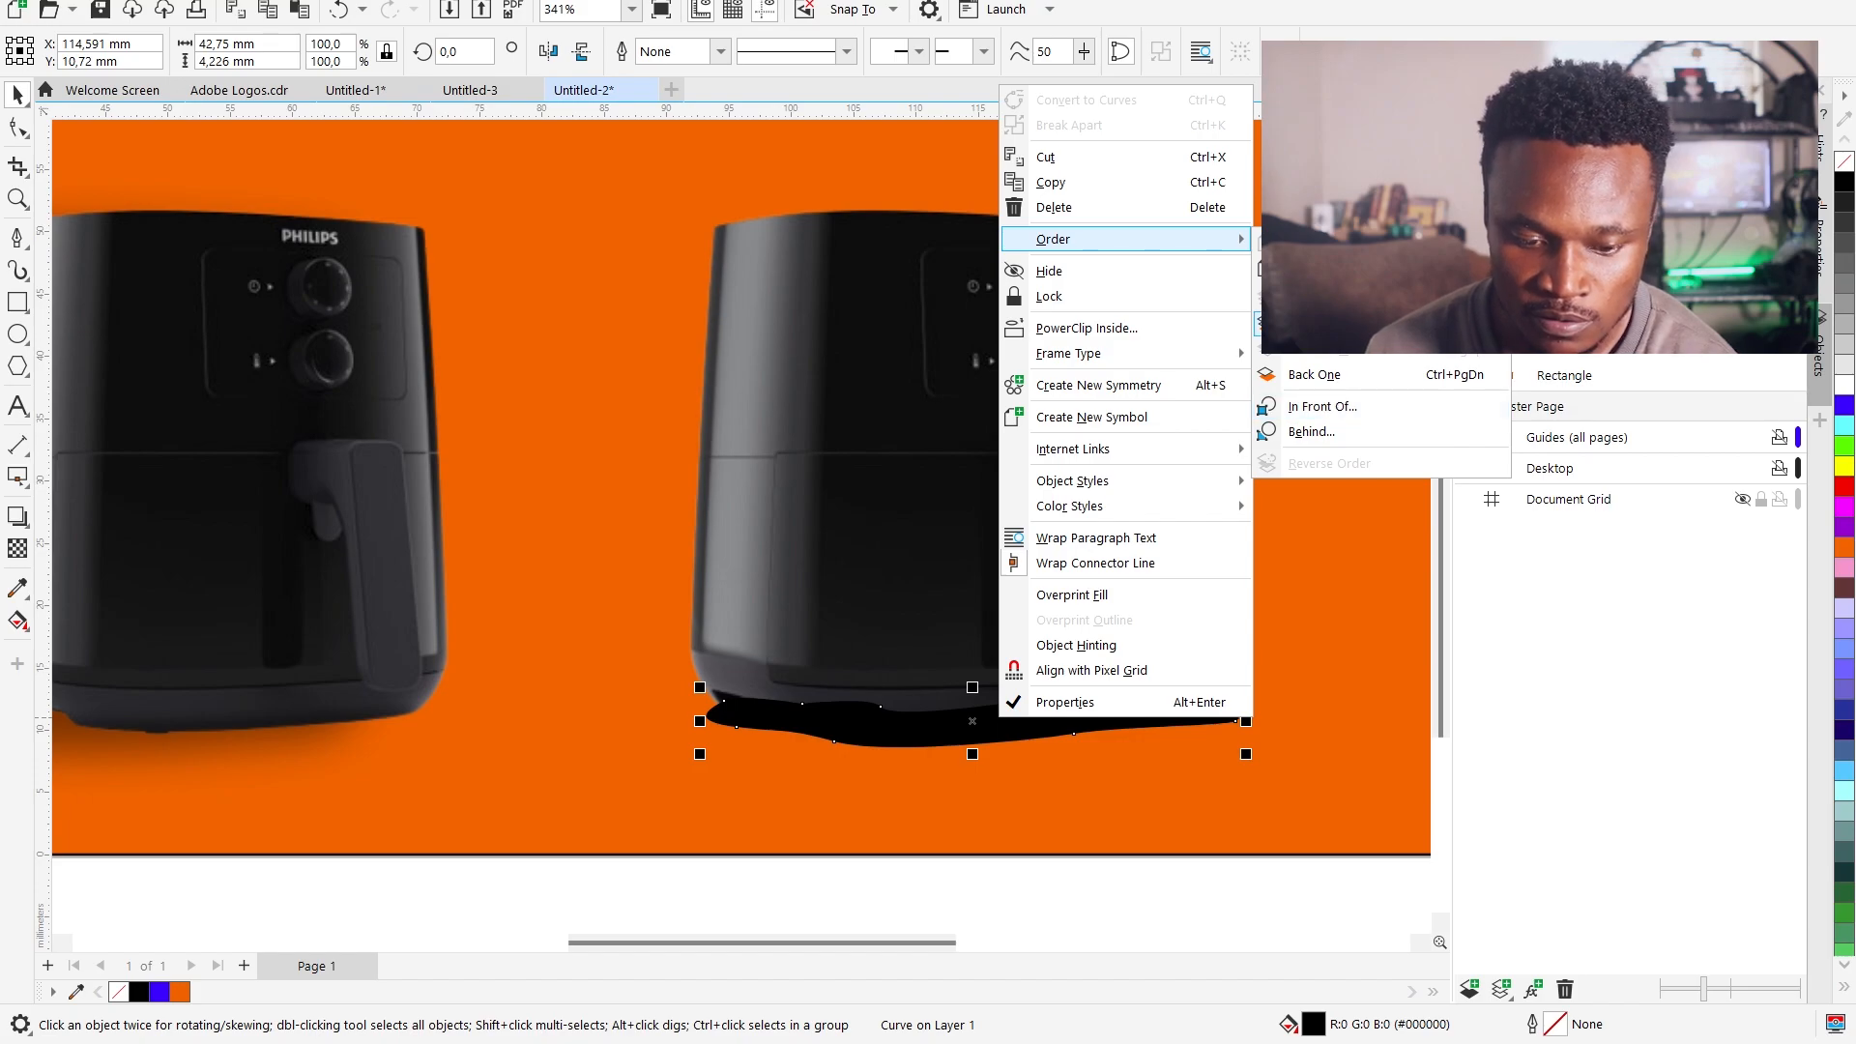
click(1310, 432)
click(886, 425)
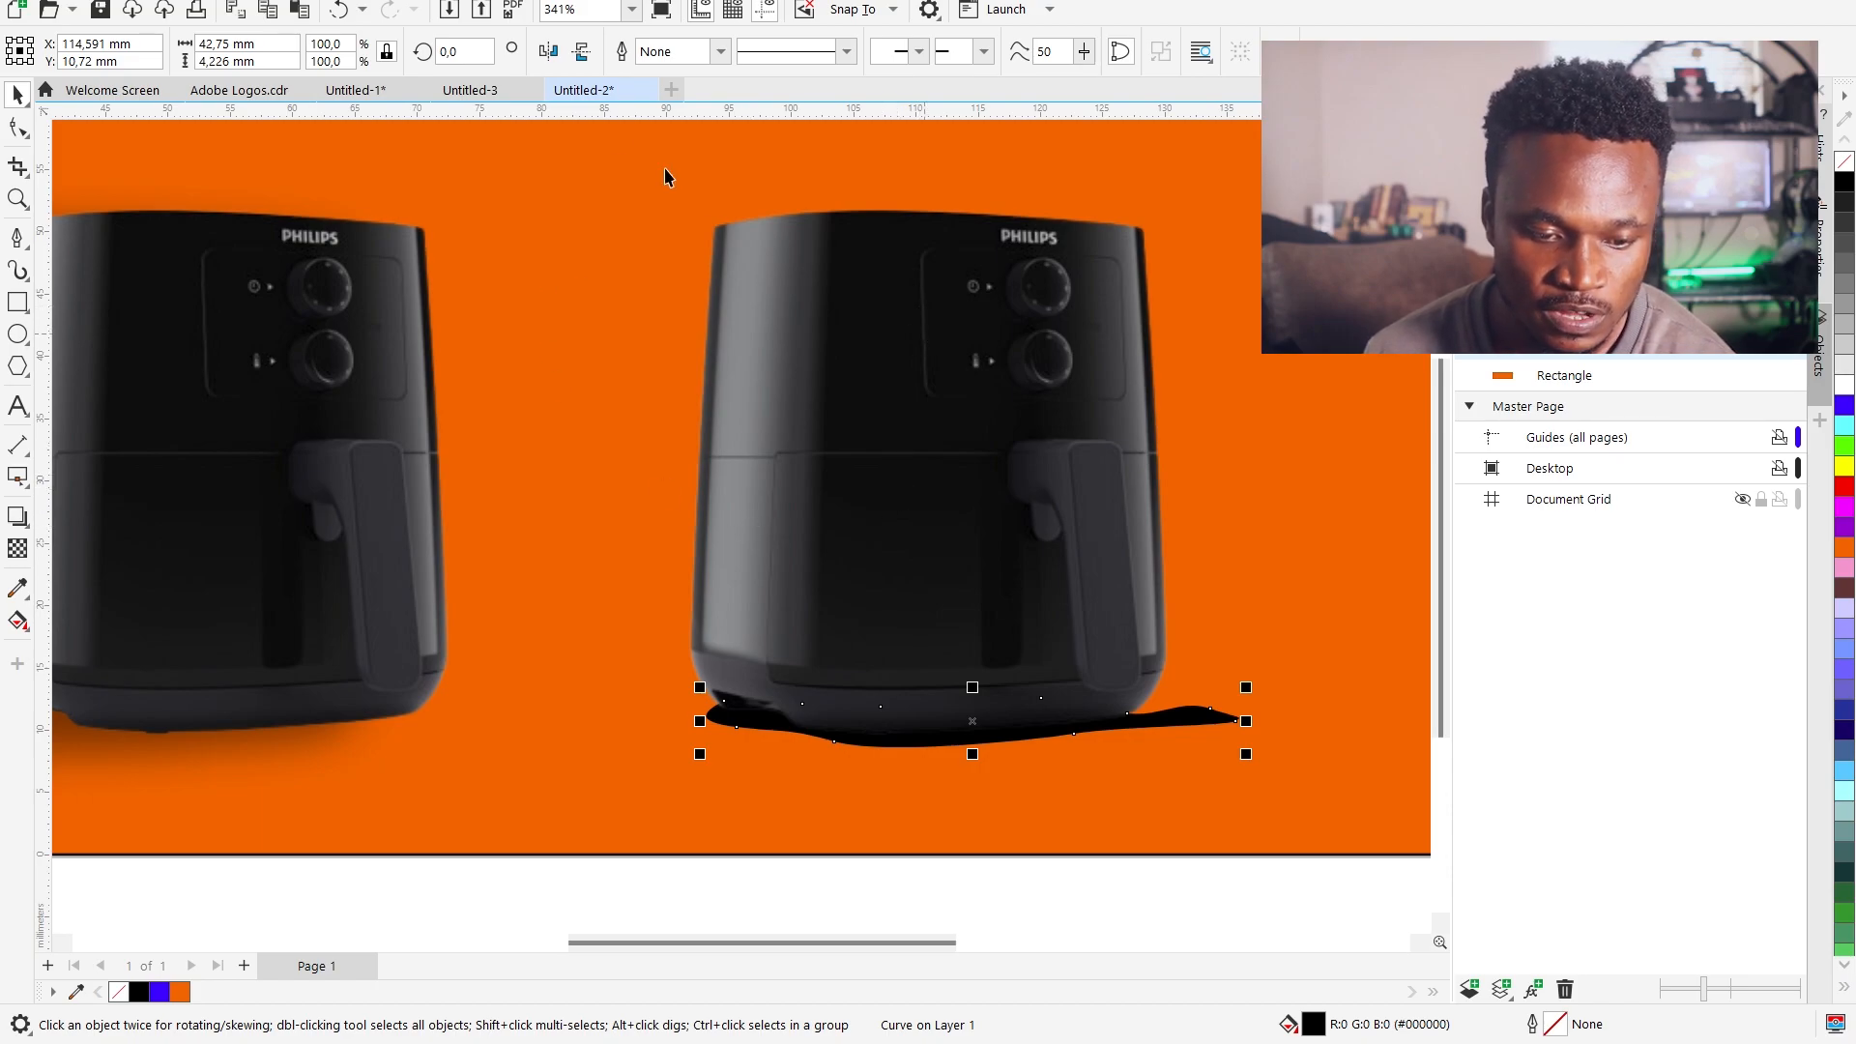
Step: Convert the black shadow shape to a 300 dpi RGB Color (24-bit) bitmap with anti-aliasing and transparent background
click(393, 2)
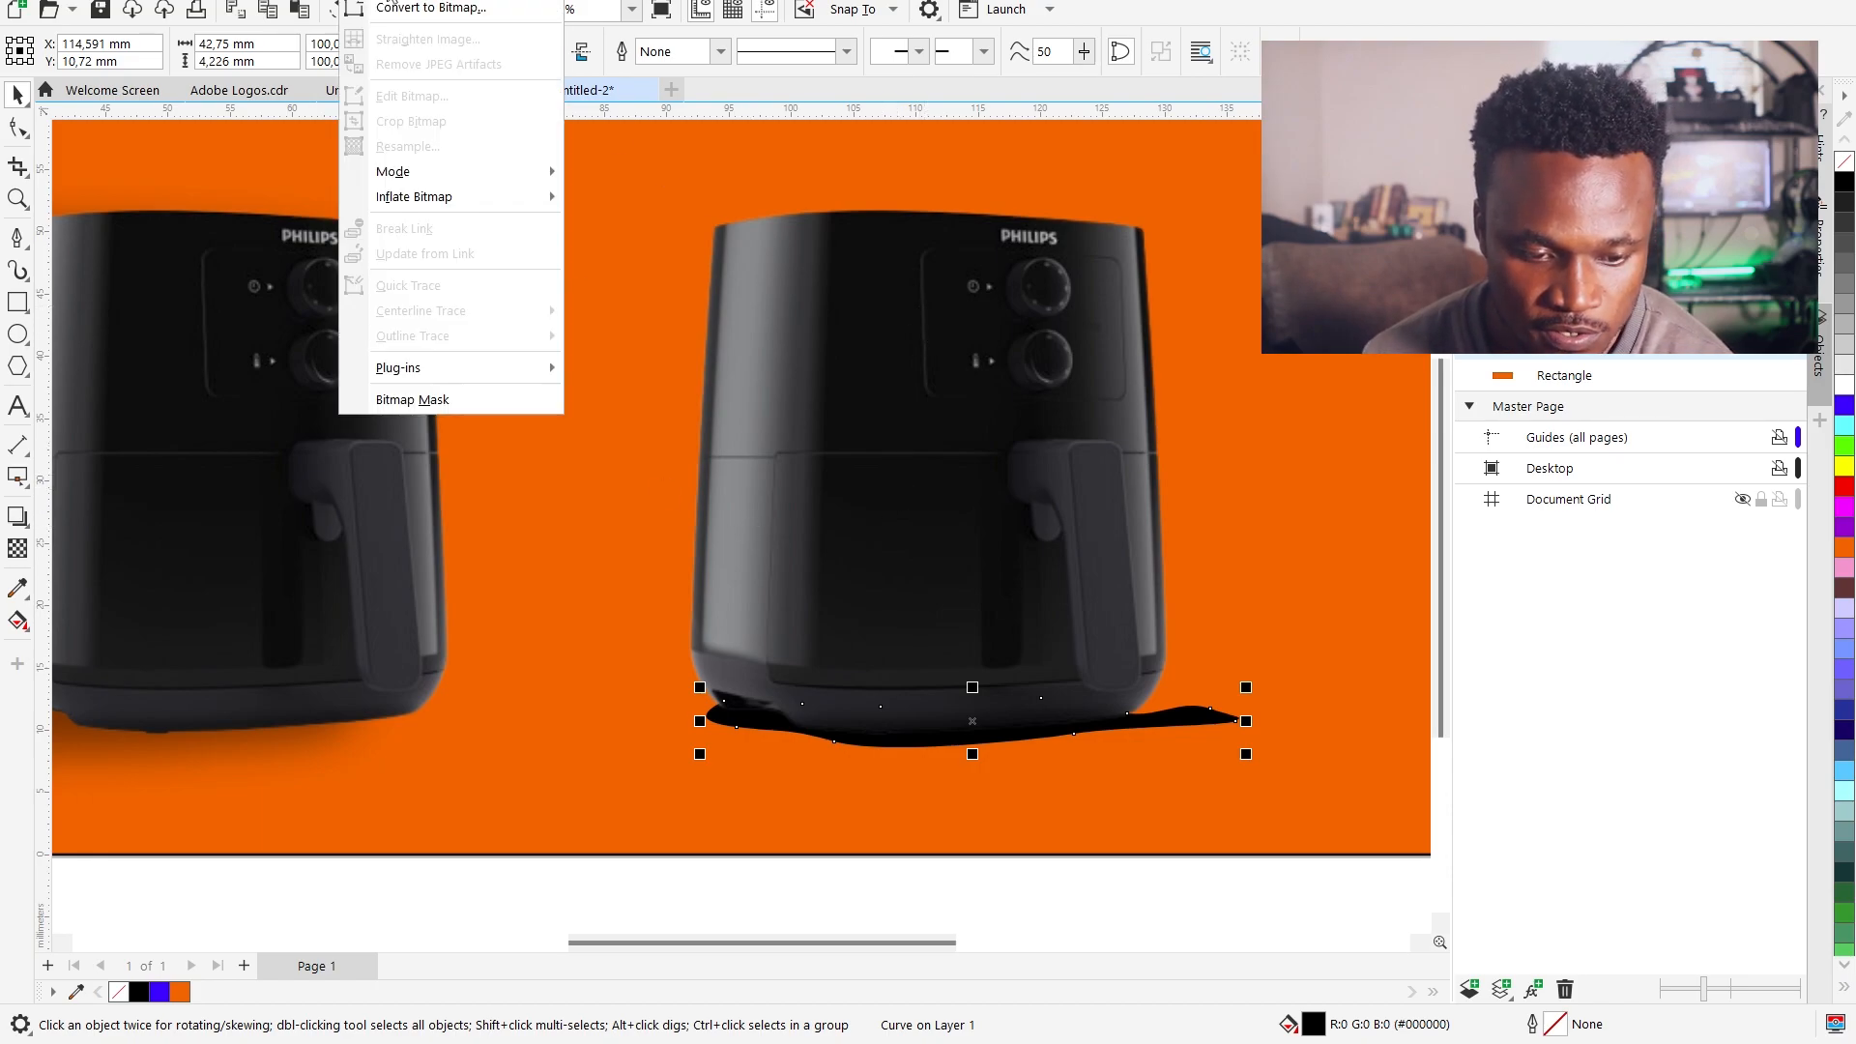
click(411, 9)
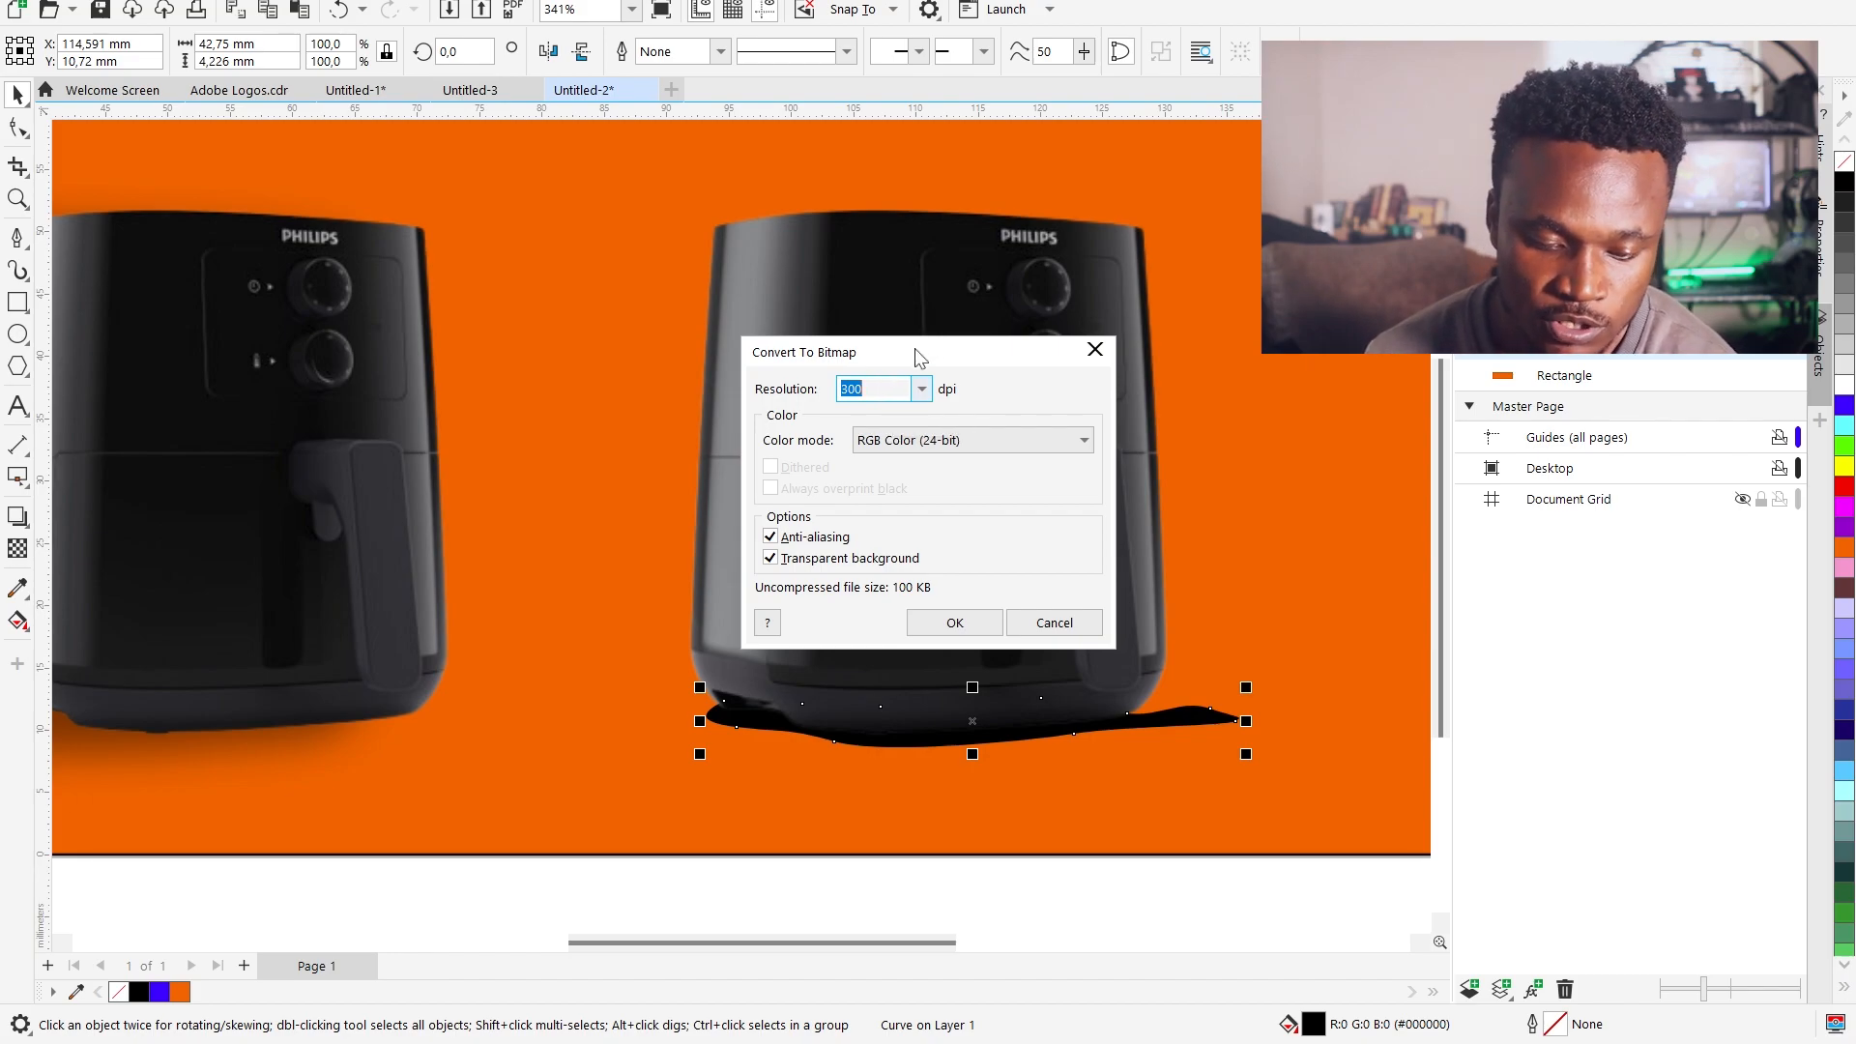
click(962, 634)
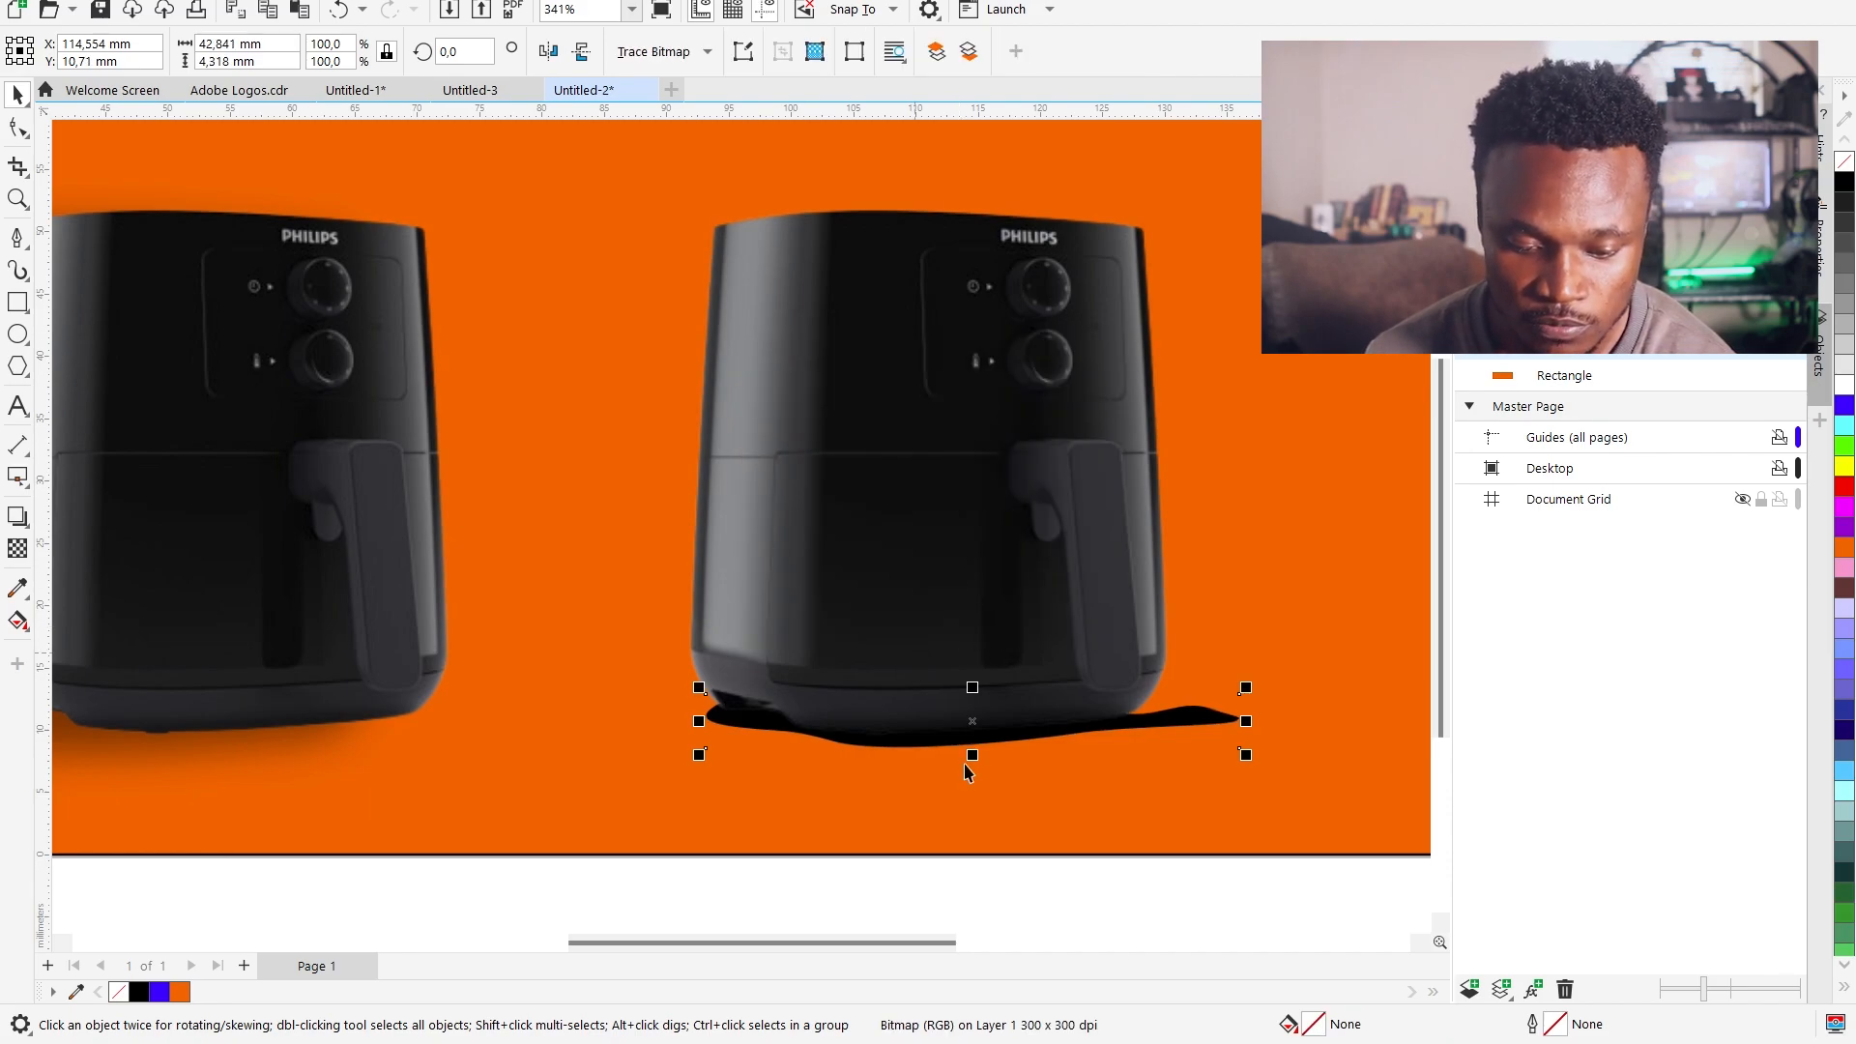
Step: Apply a Gaussian Blur with a radius of 12.9 pixels to the shadow bitmap
key(alt+c)
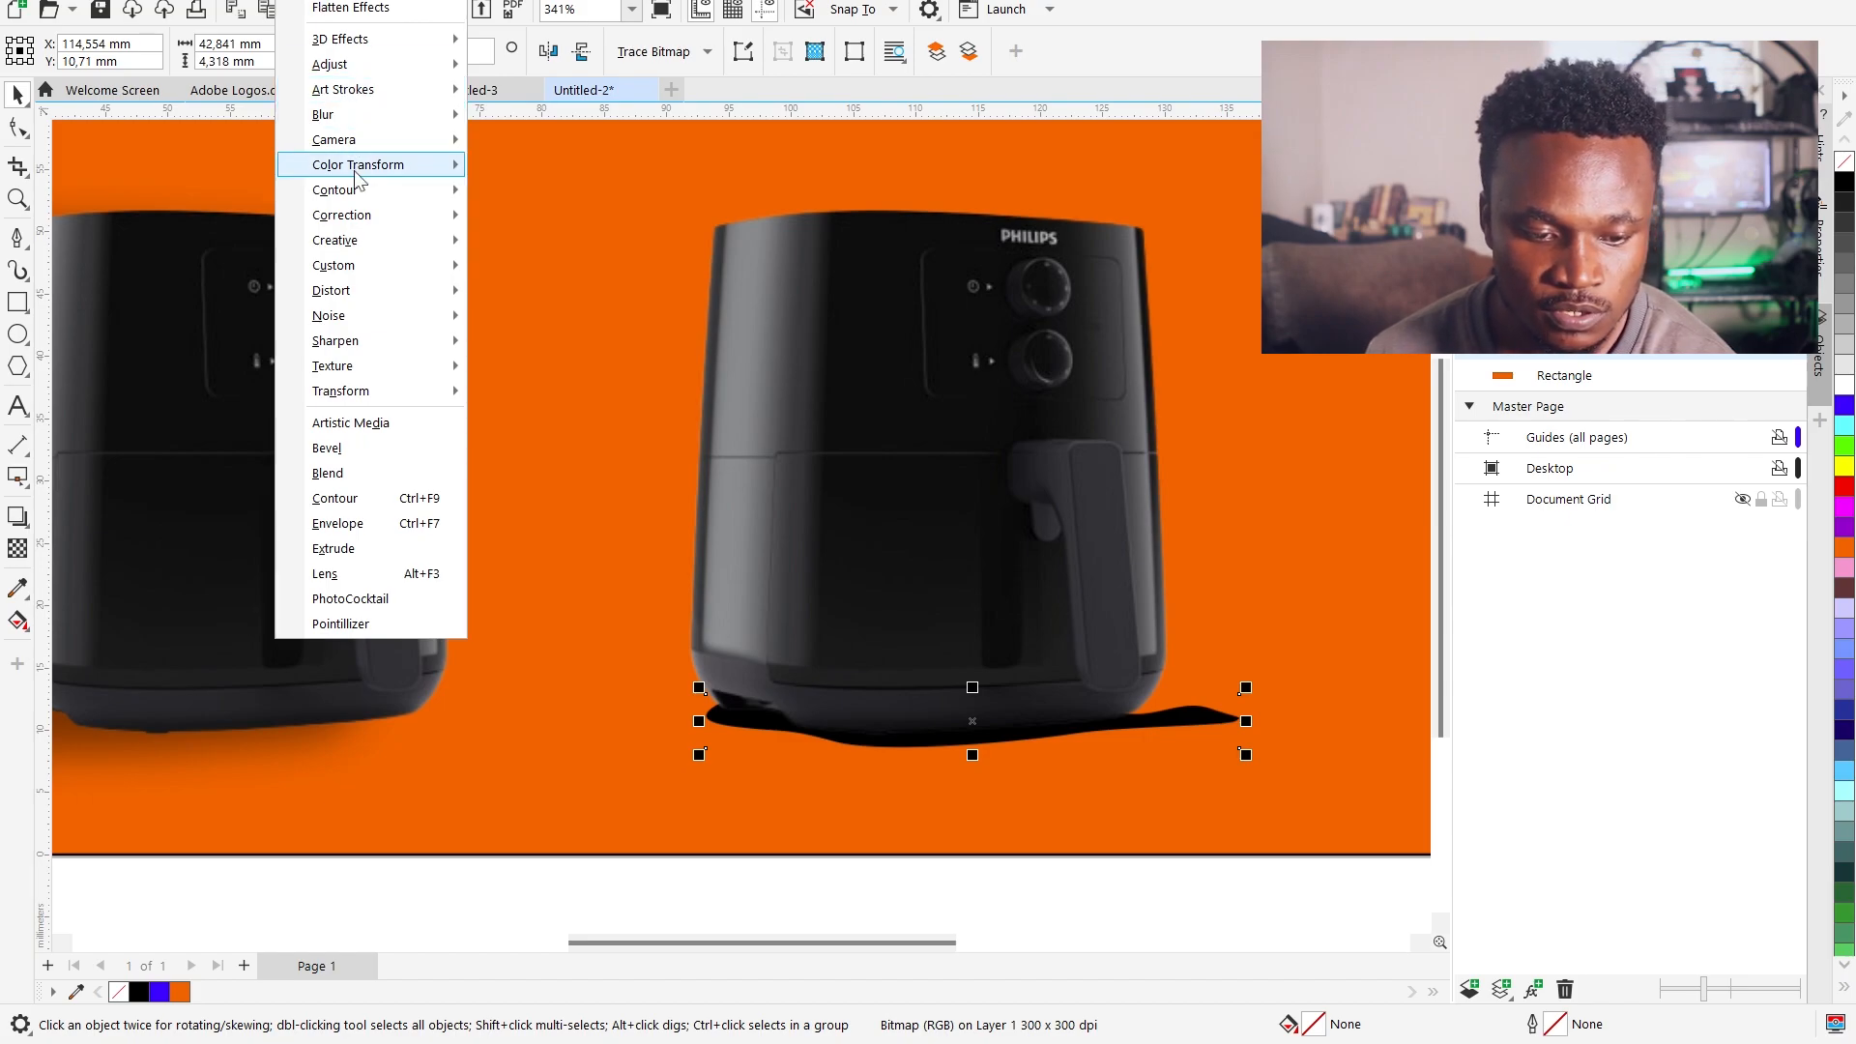
mouse_move(426, 114)
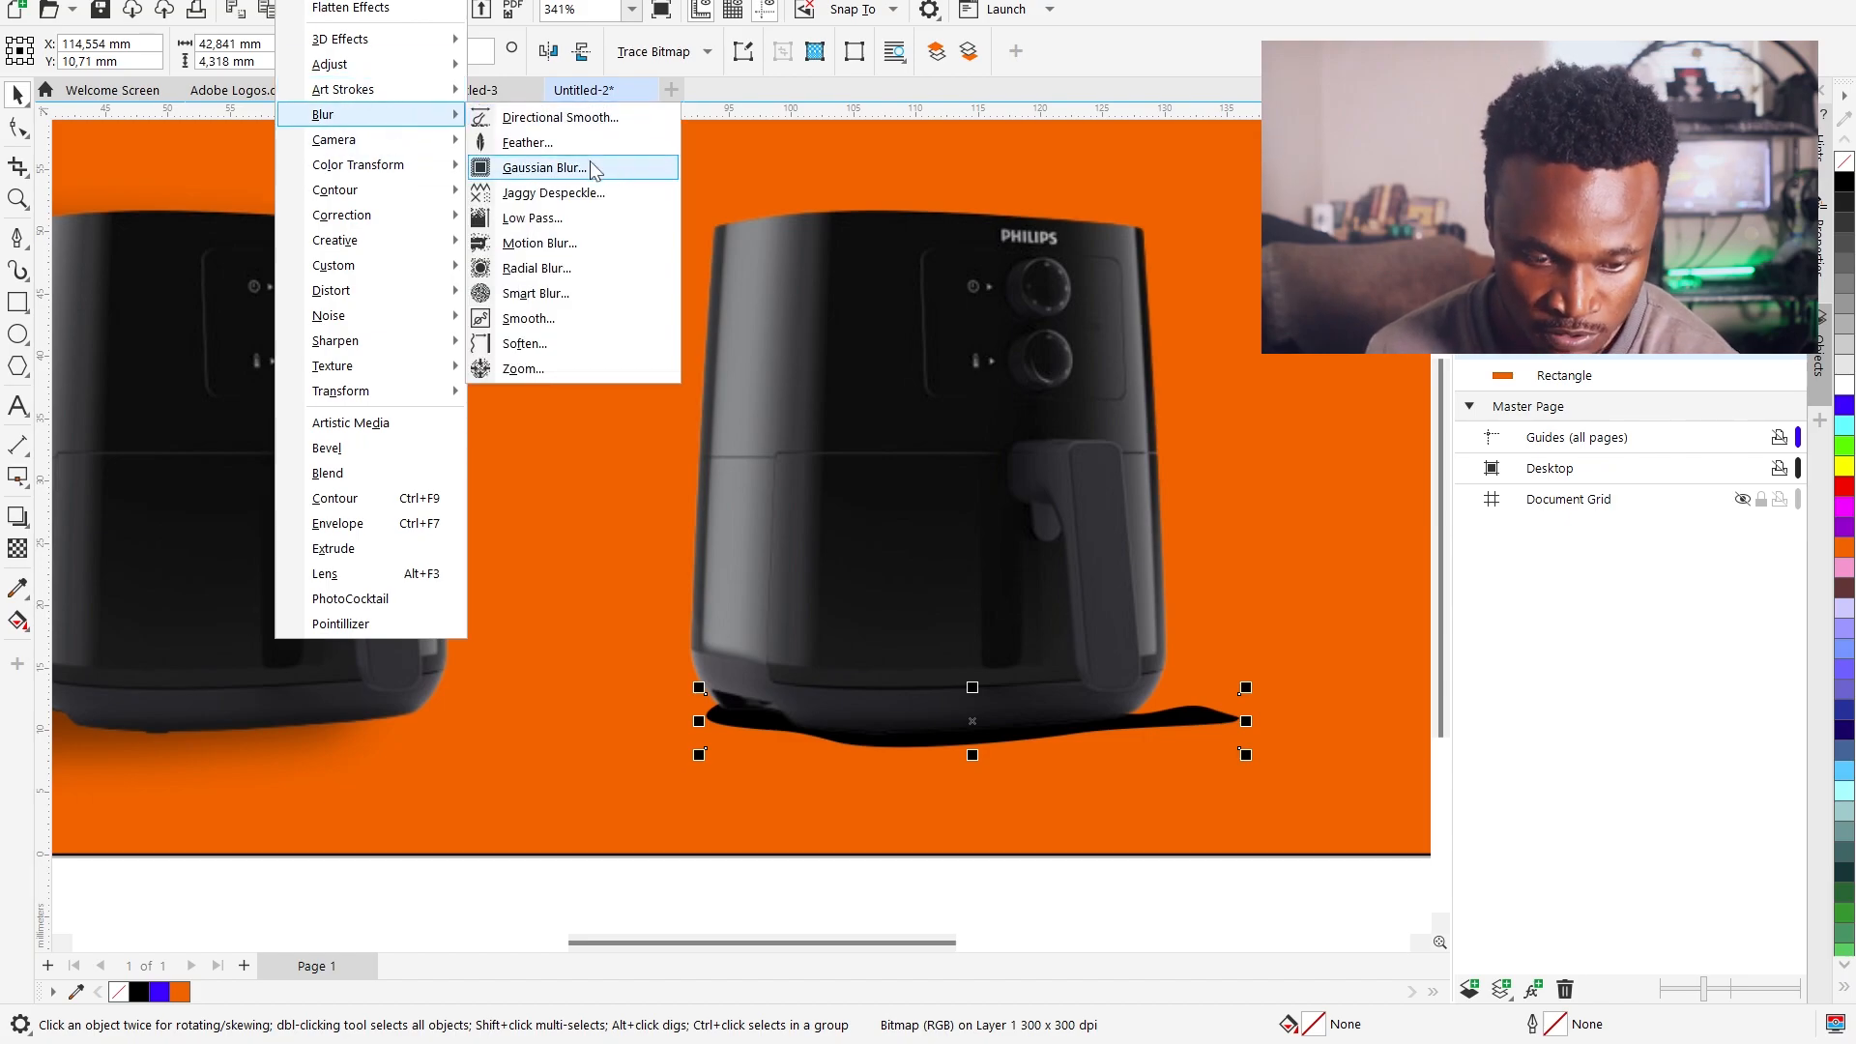
click(544, 167)
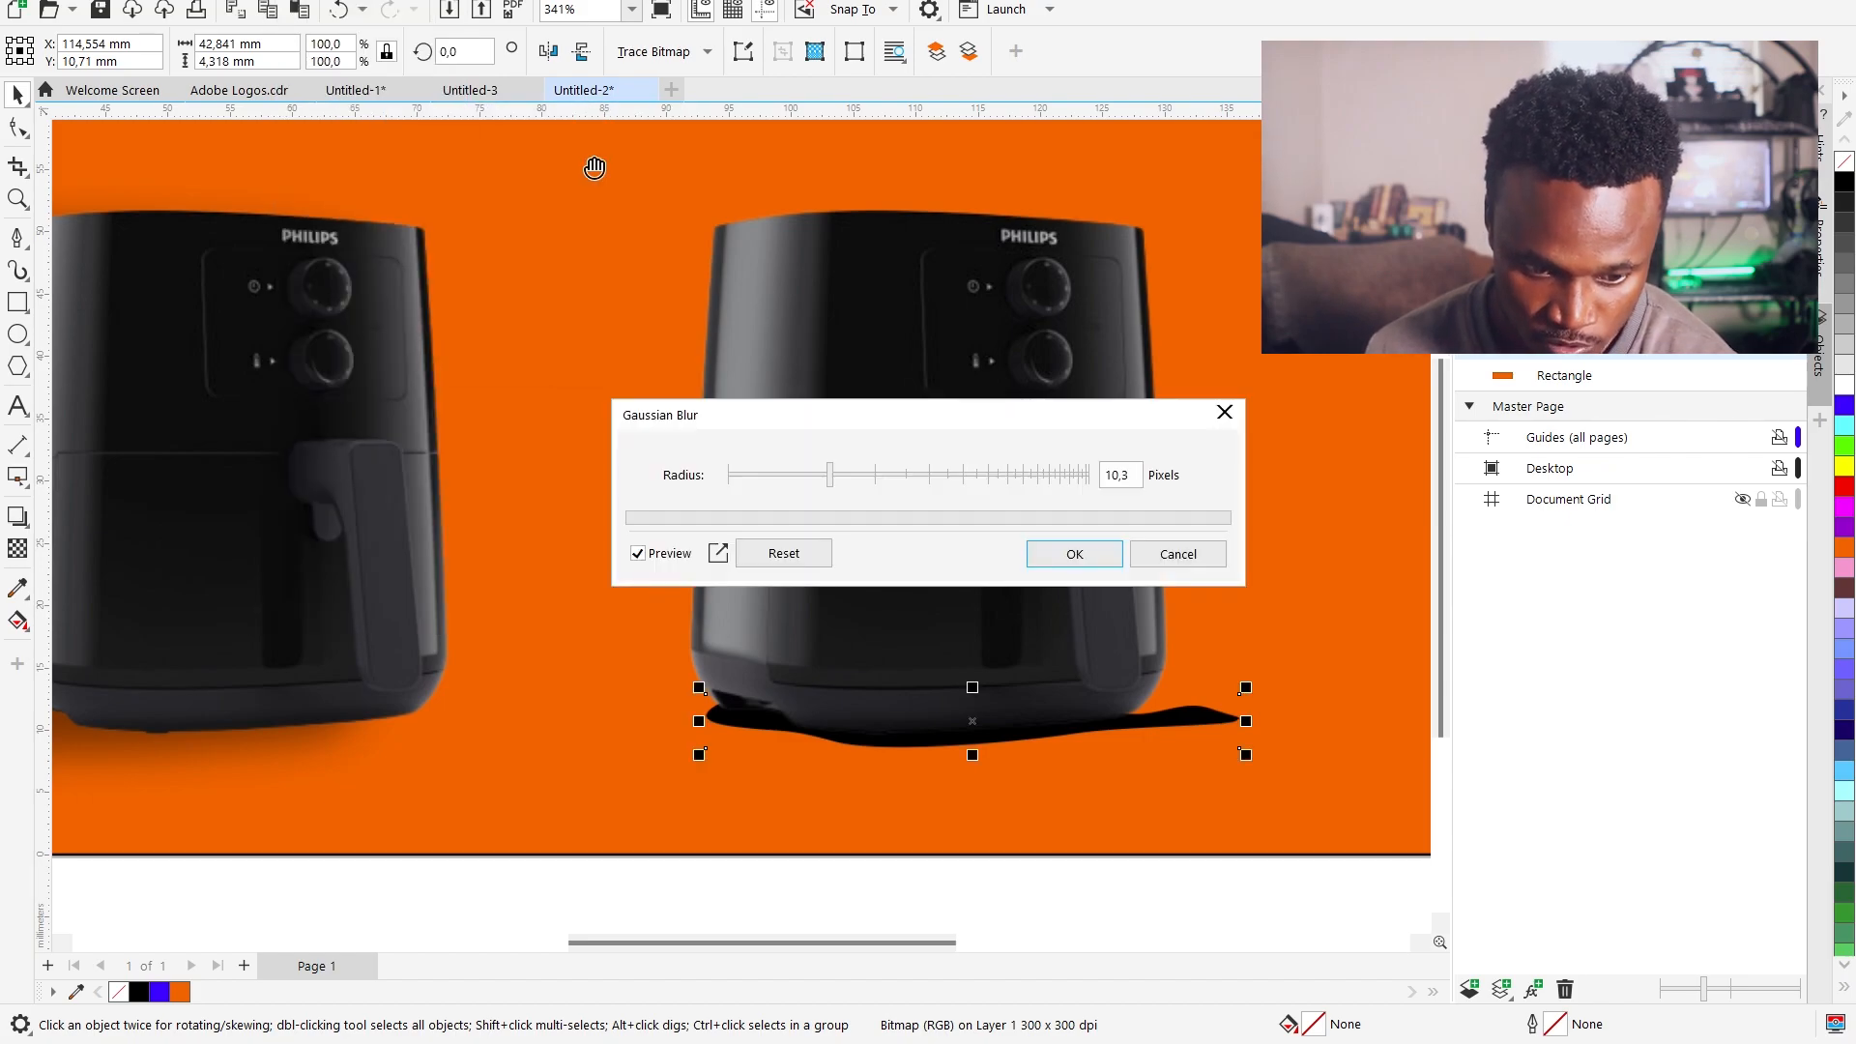
click(863, 477)
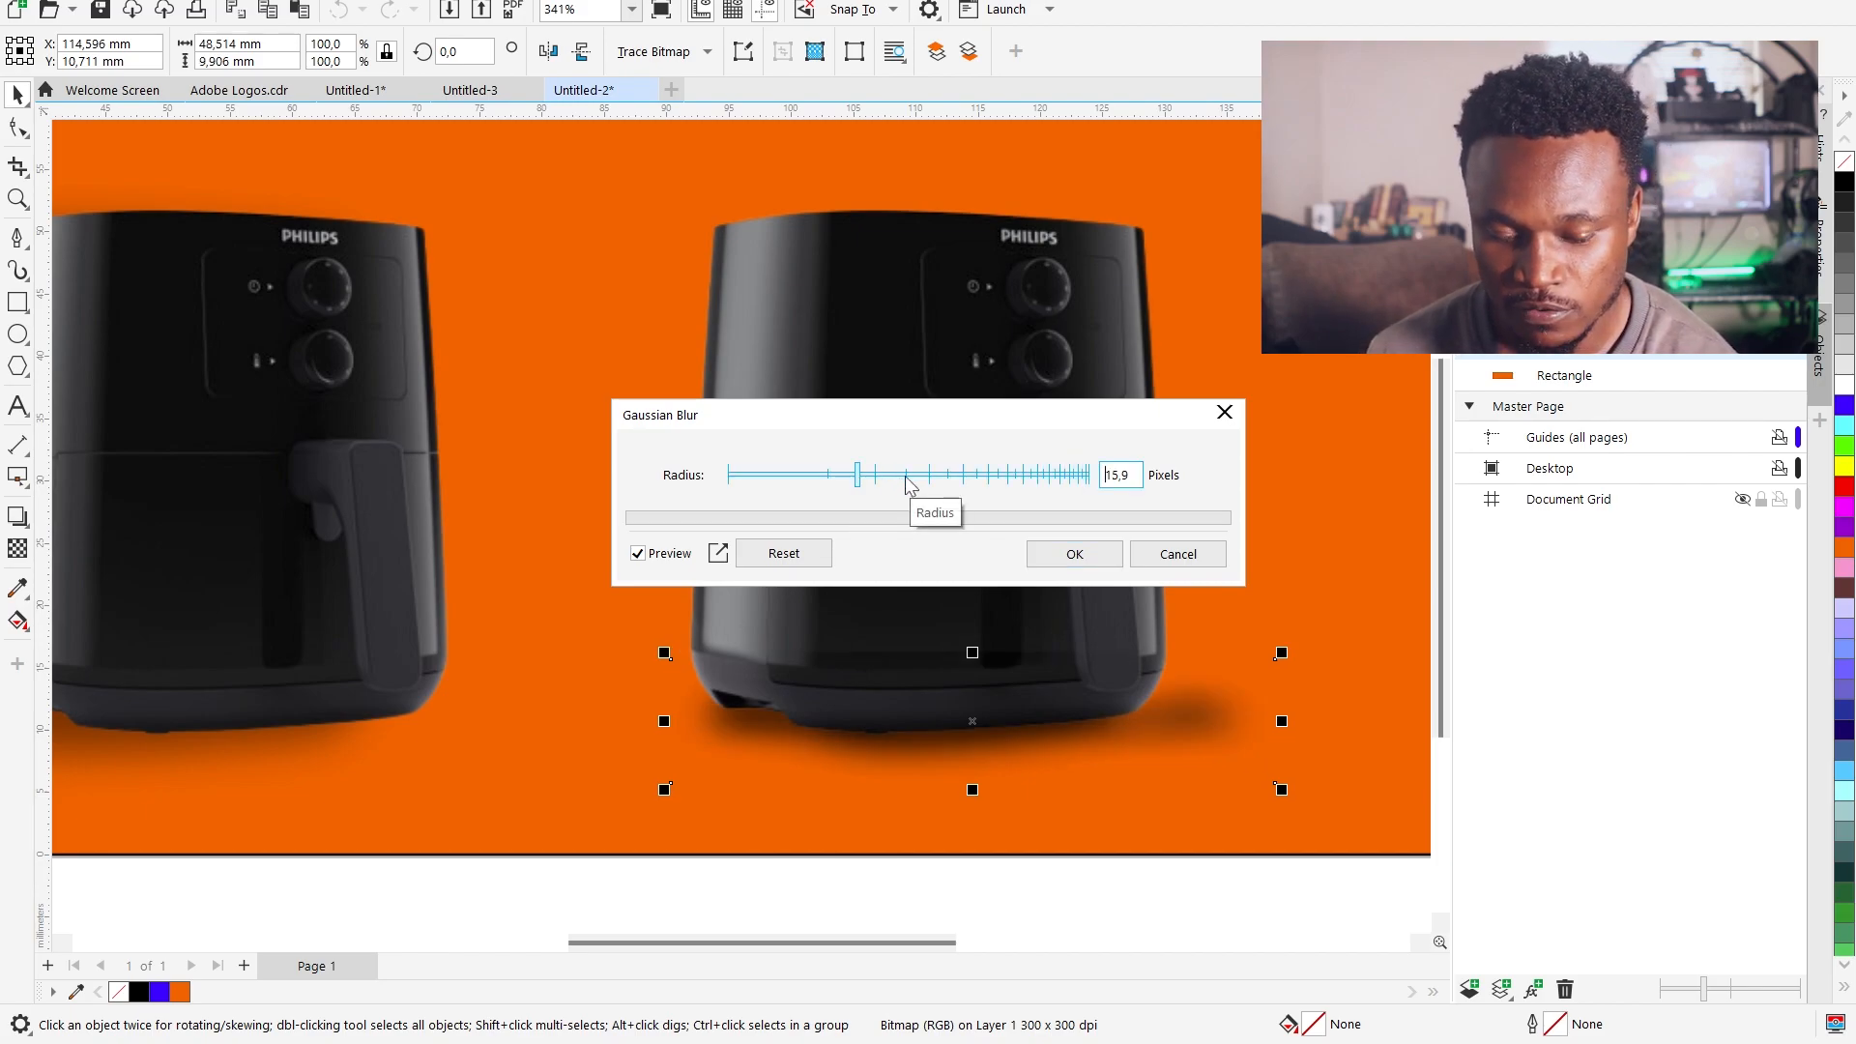
click(1009, 480)
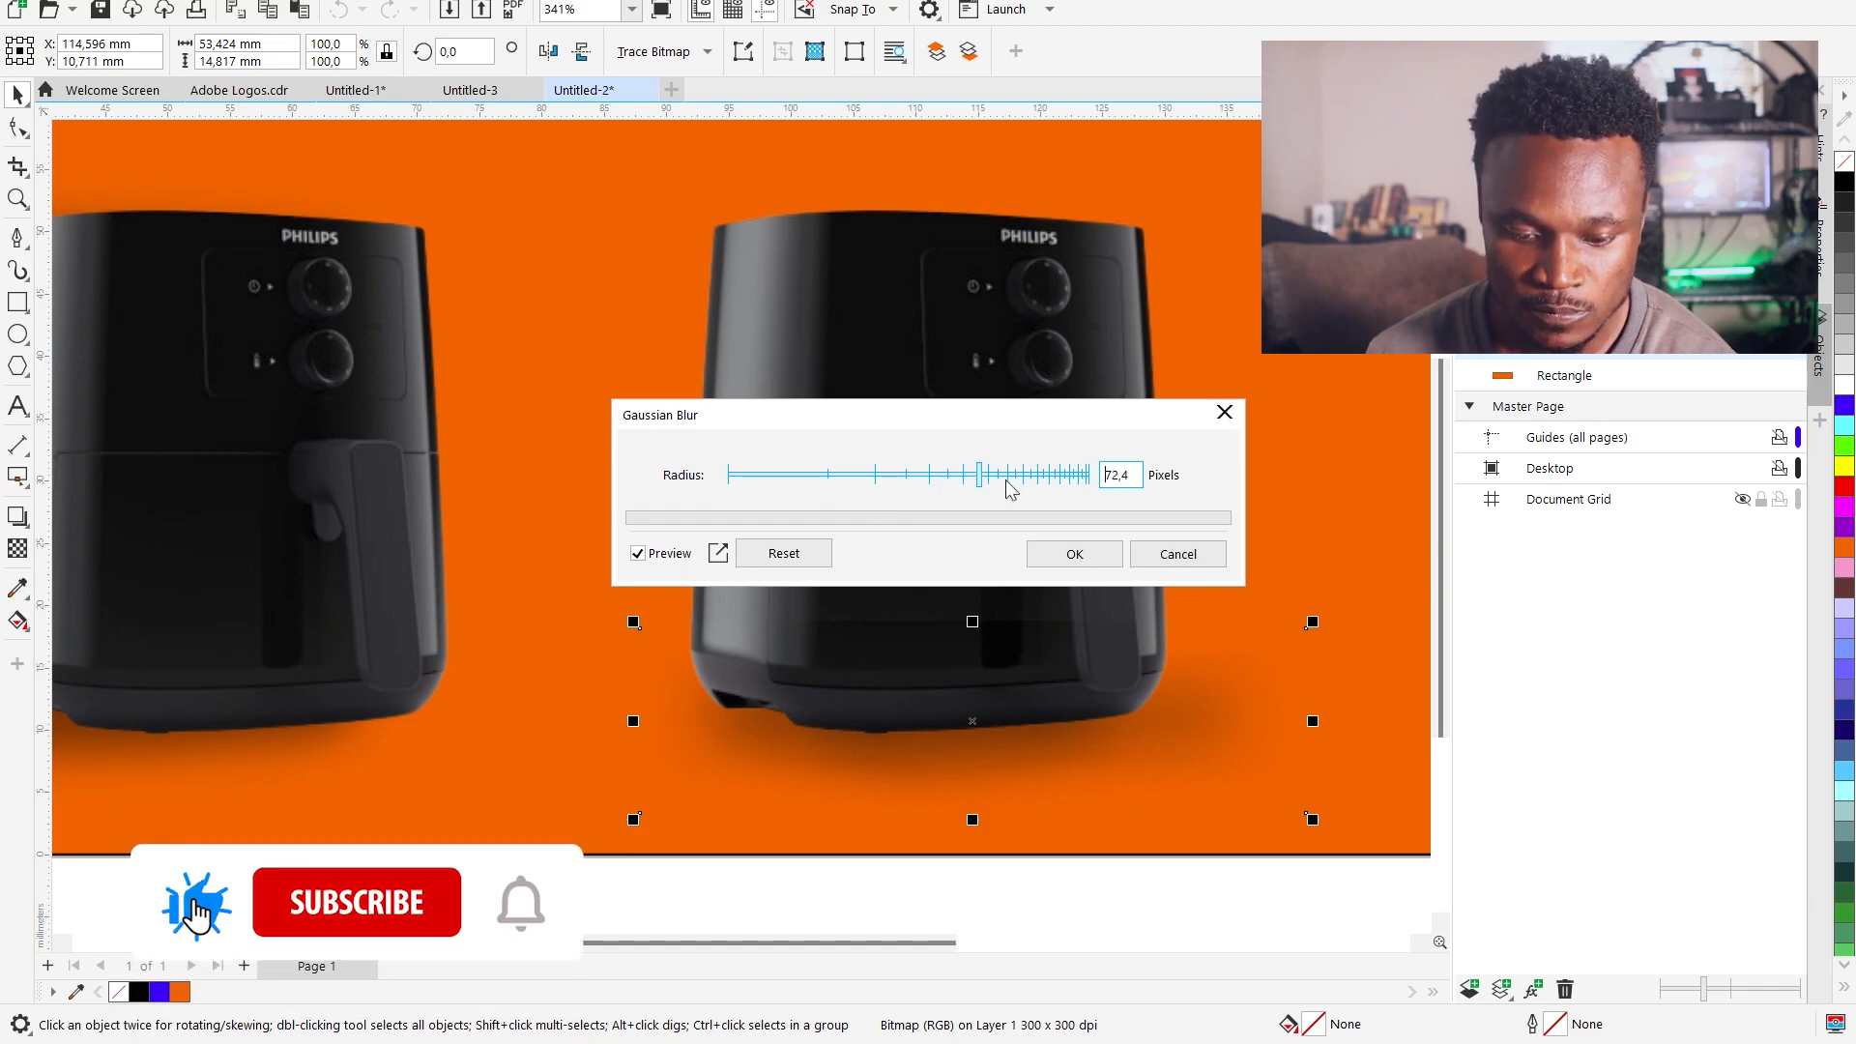
click(875, 477)
click(857, 480)
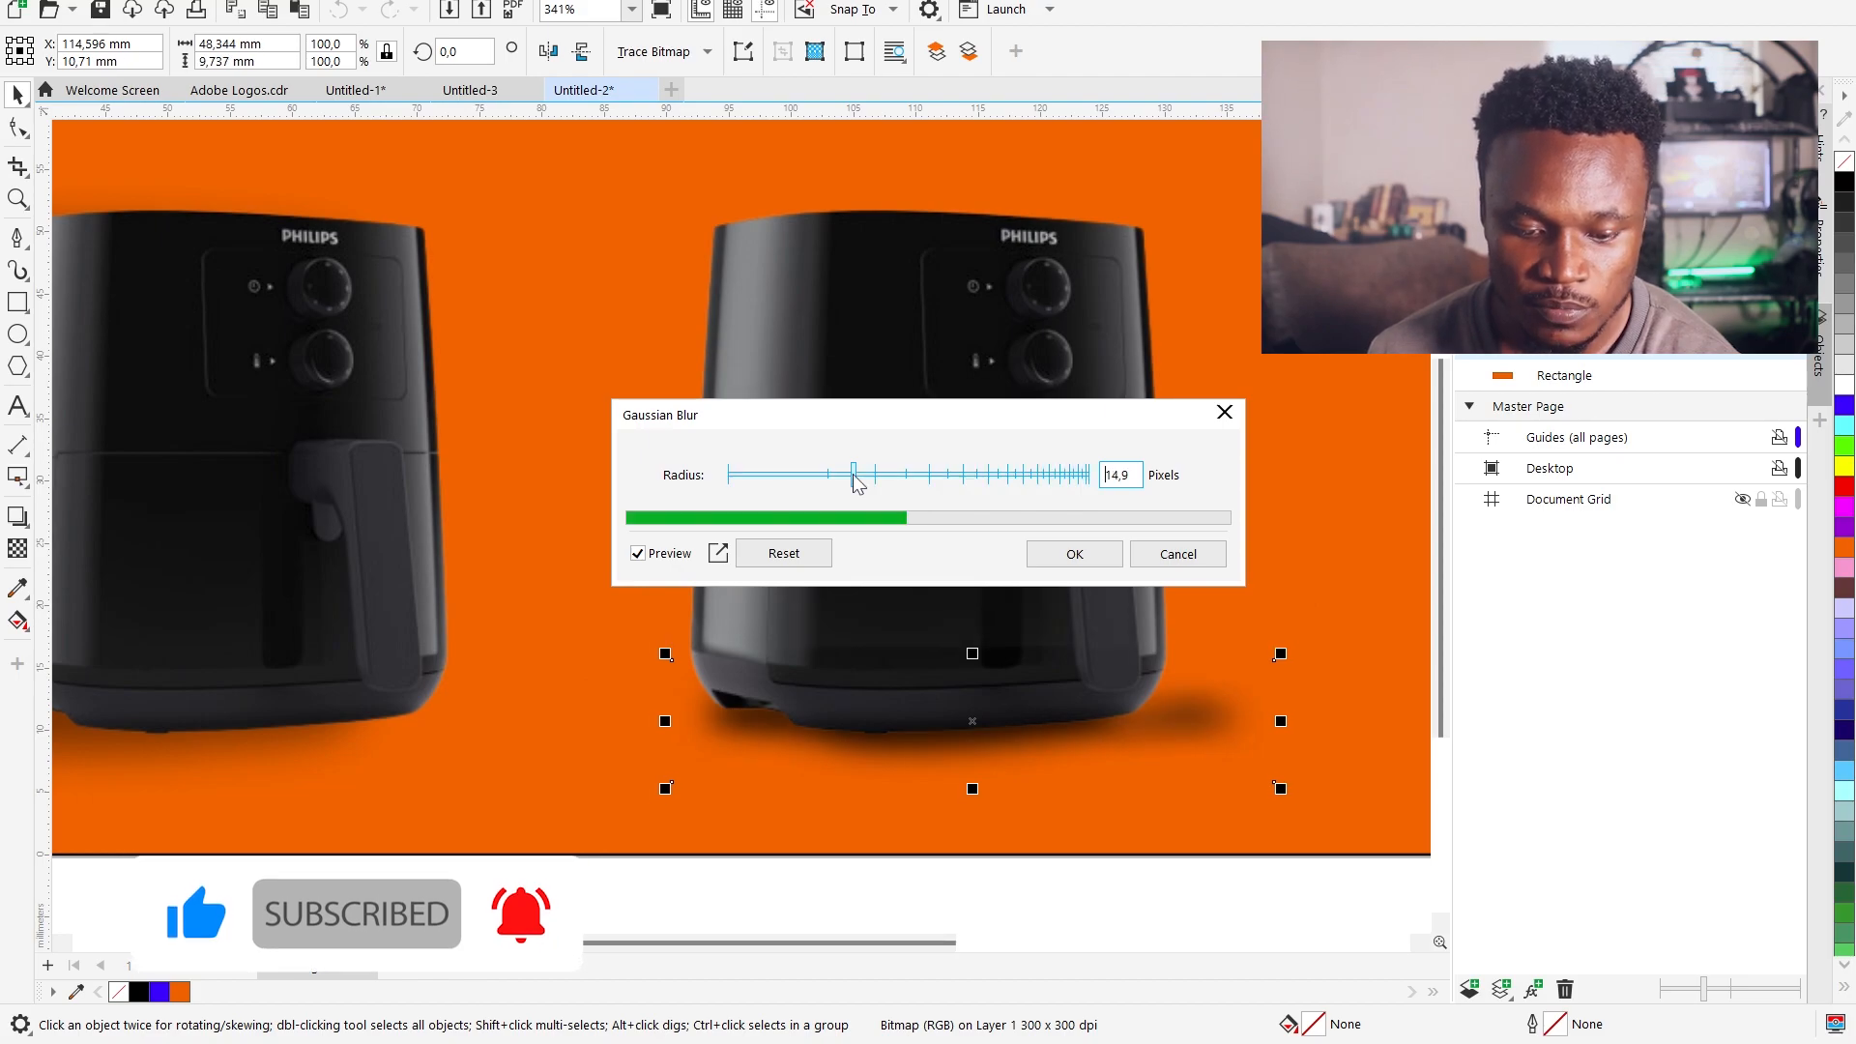
click(847, 479)
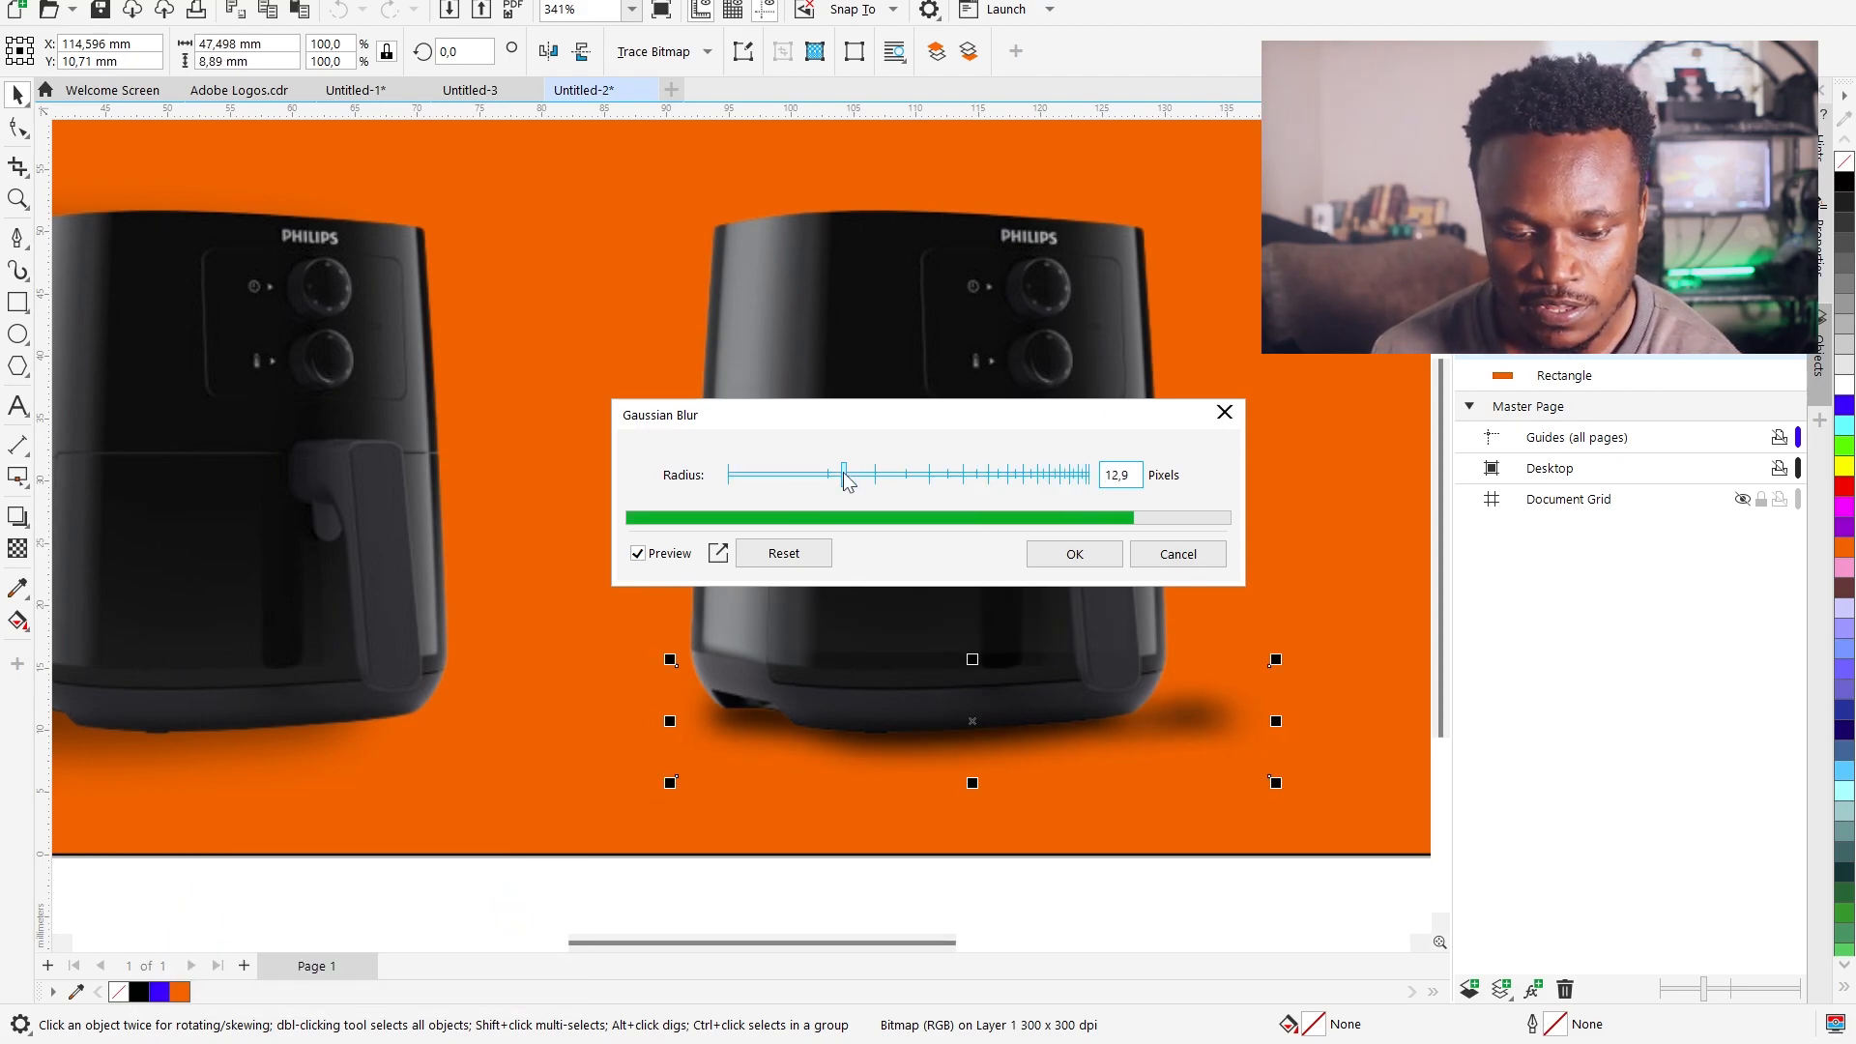
click(1085, 557)
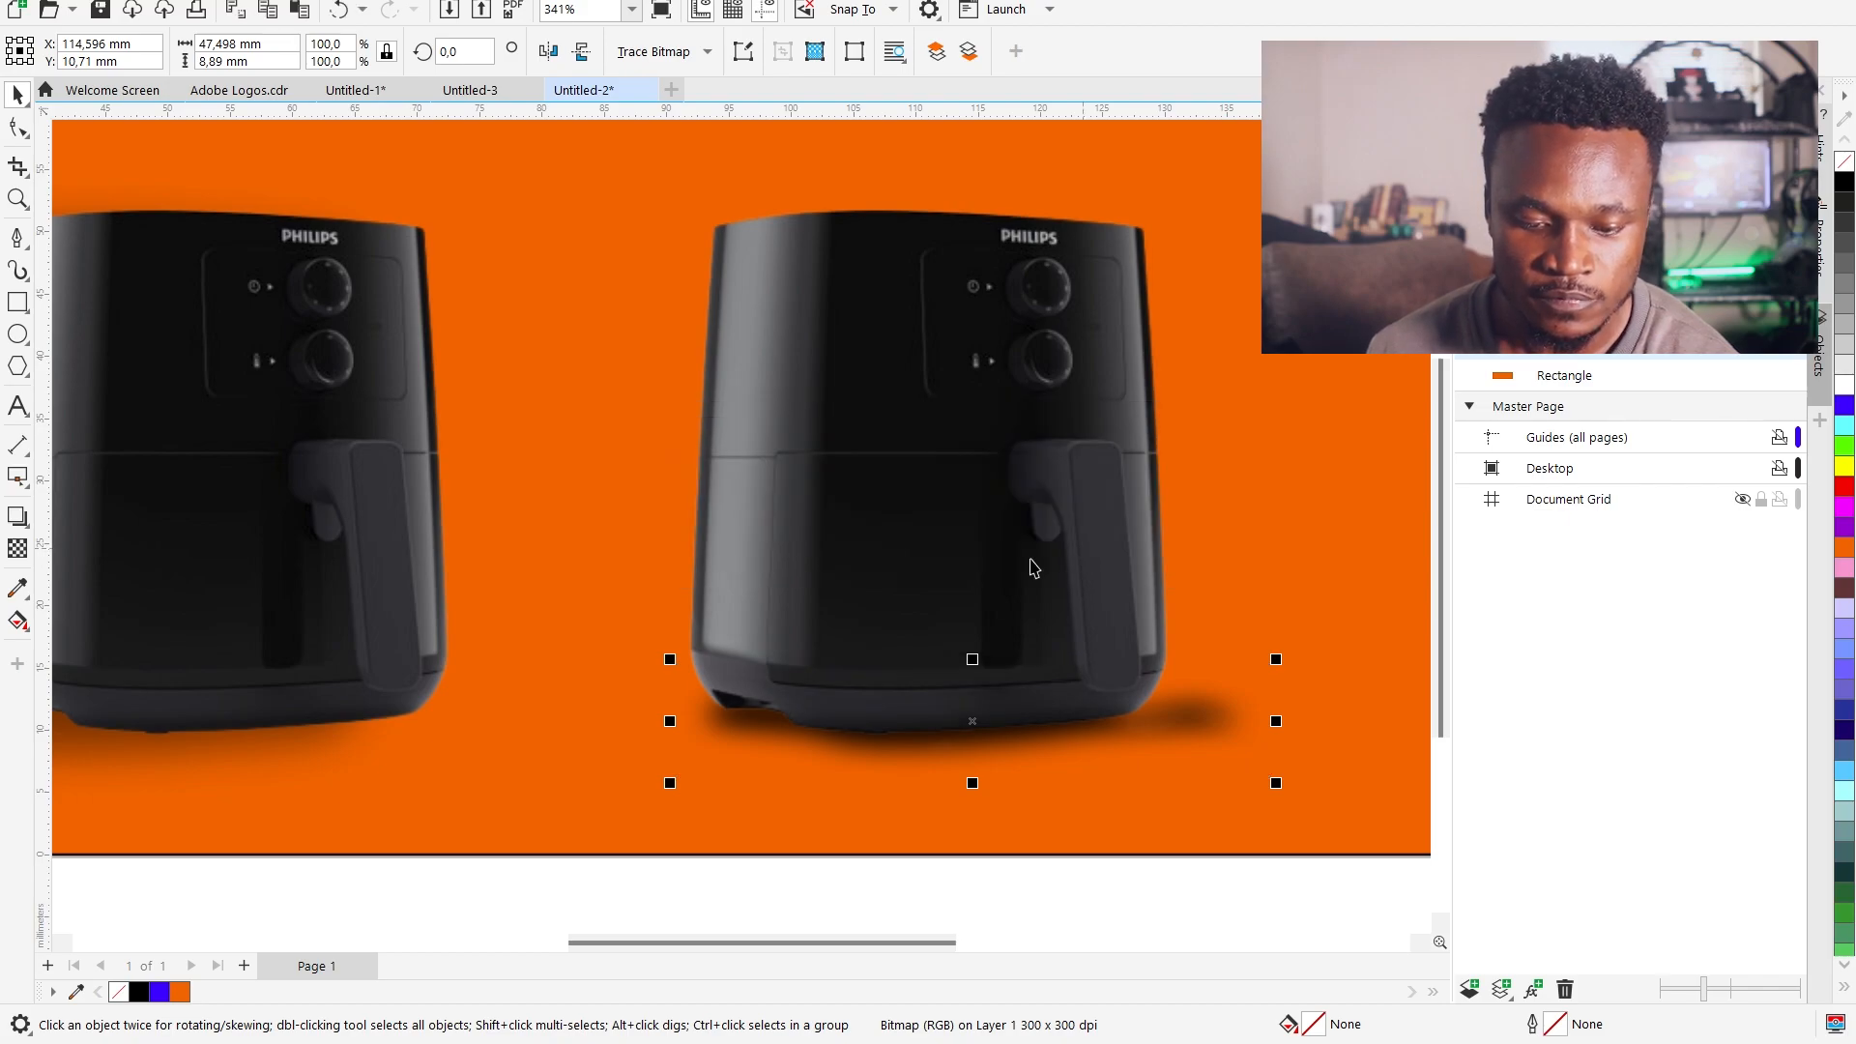
Step: Apply a horizontal linear fountain transparency to the blurred shadow, fading its right end out to 100
click(18, 548)
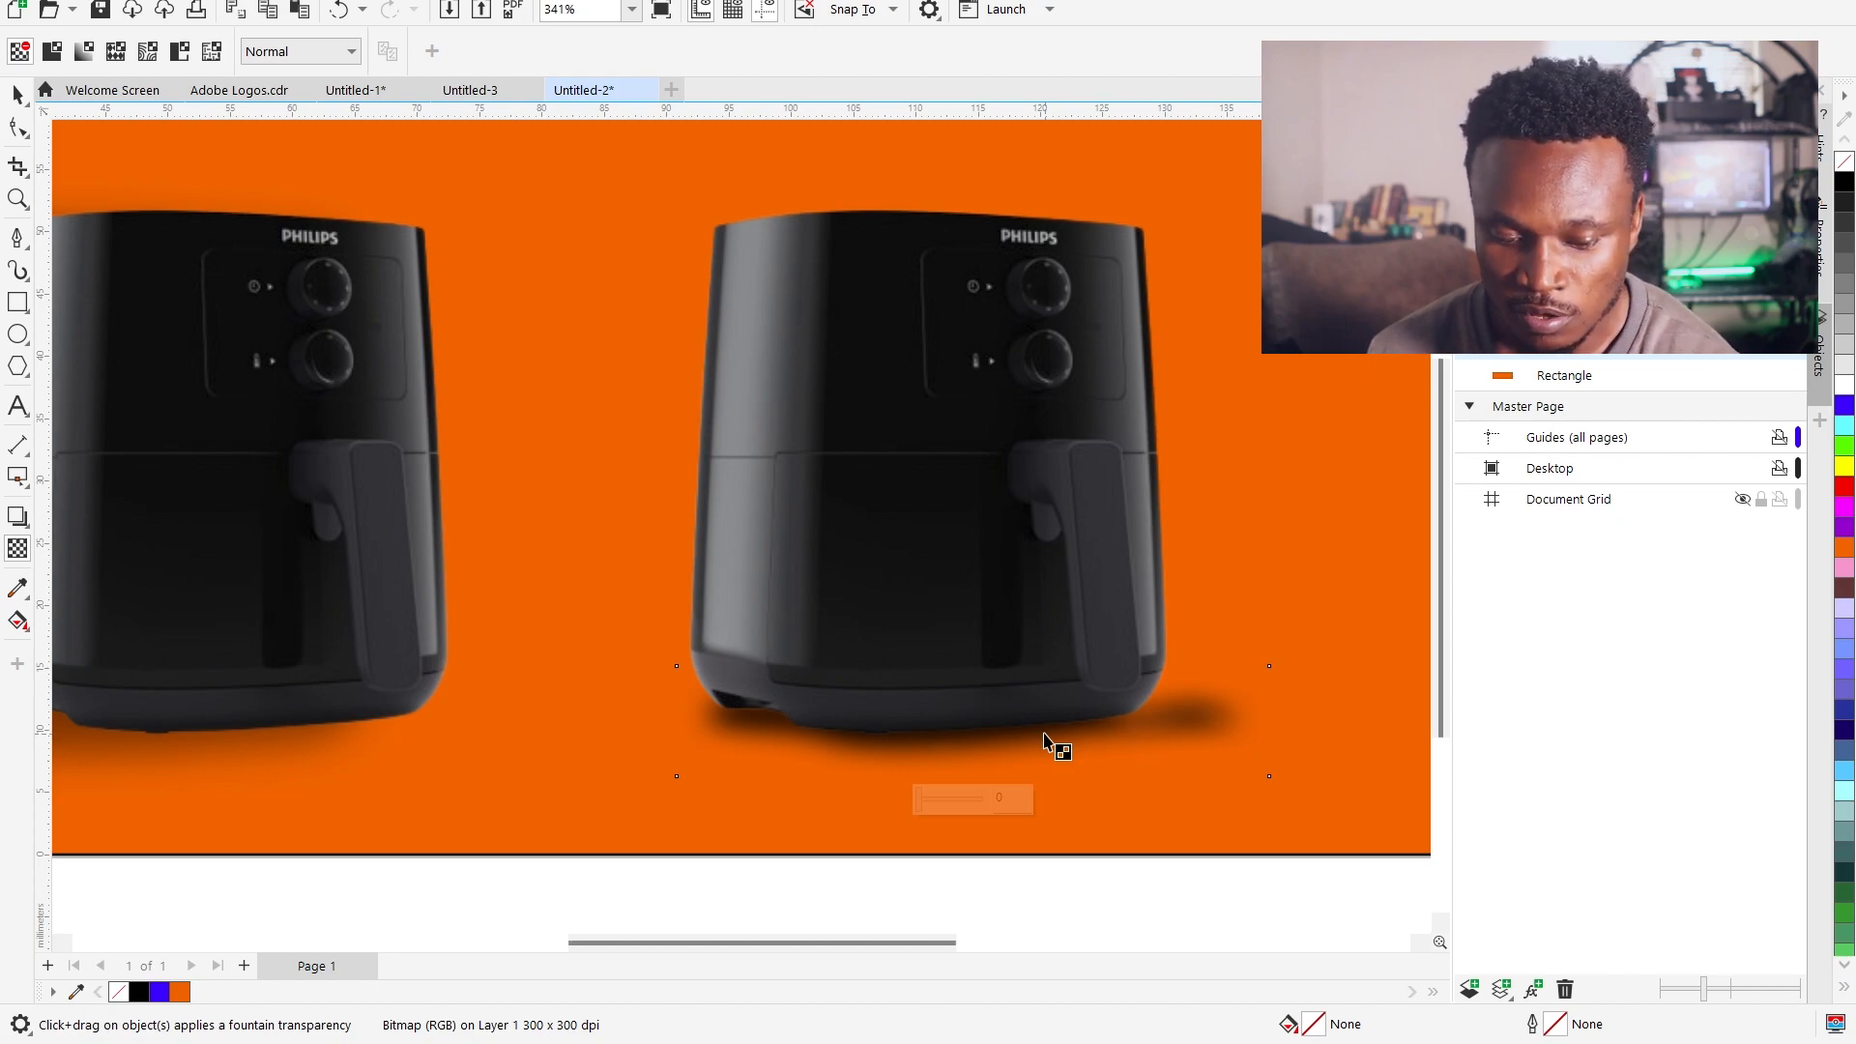
drag(1045, 736, 1238, 736)
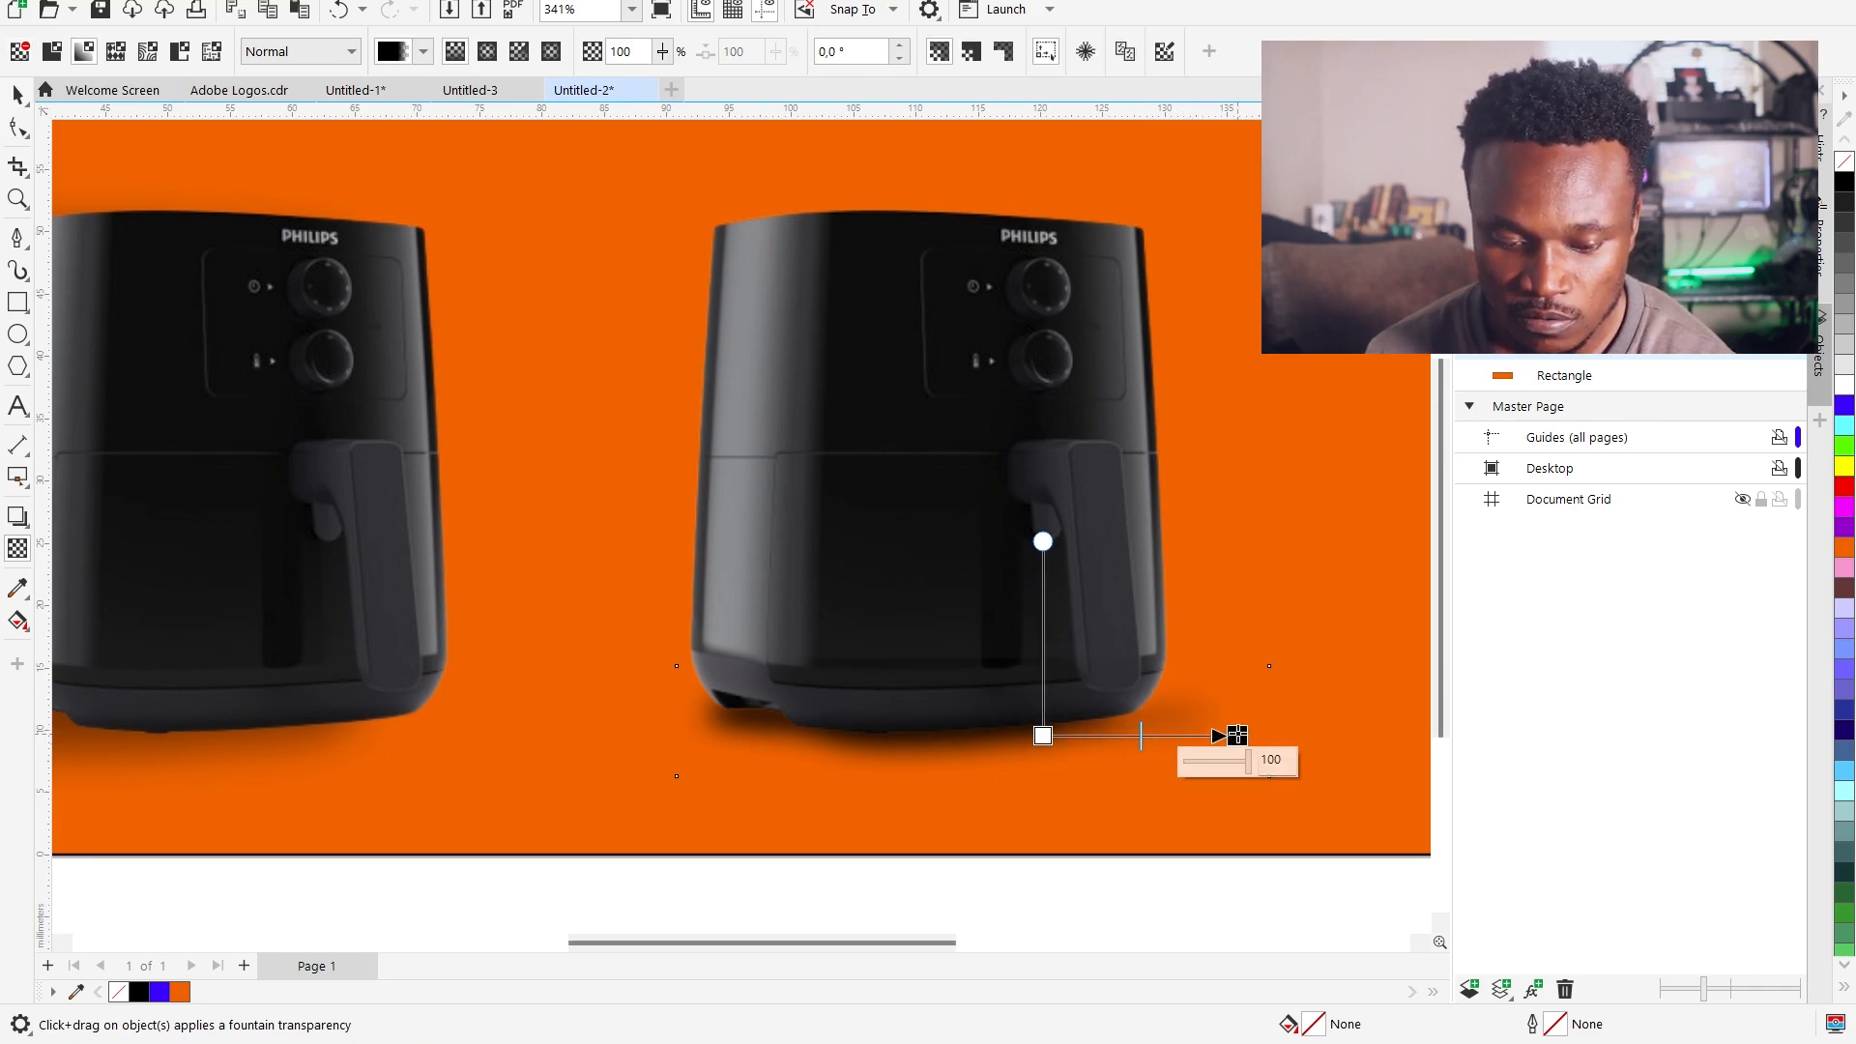
drag(1043, 736, 1090, 736)
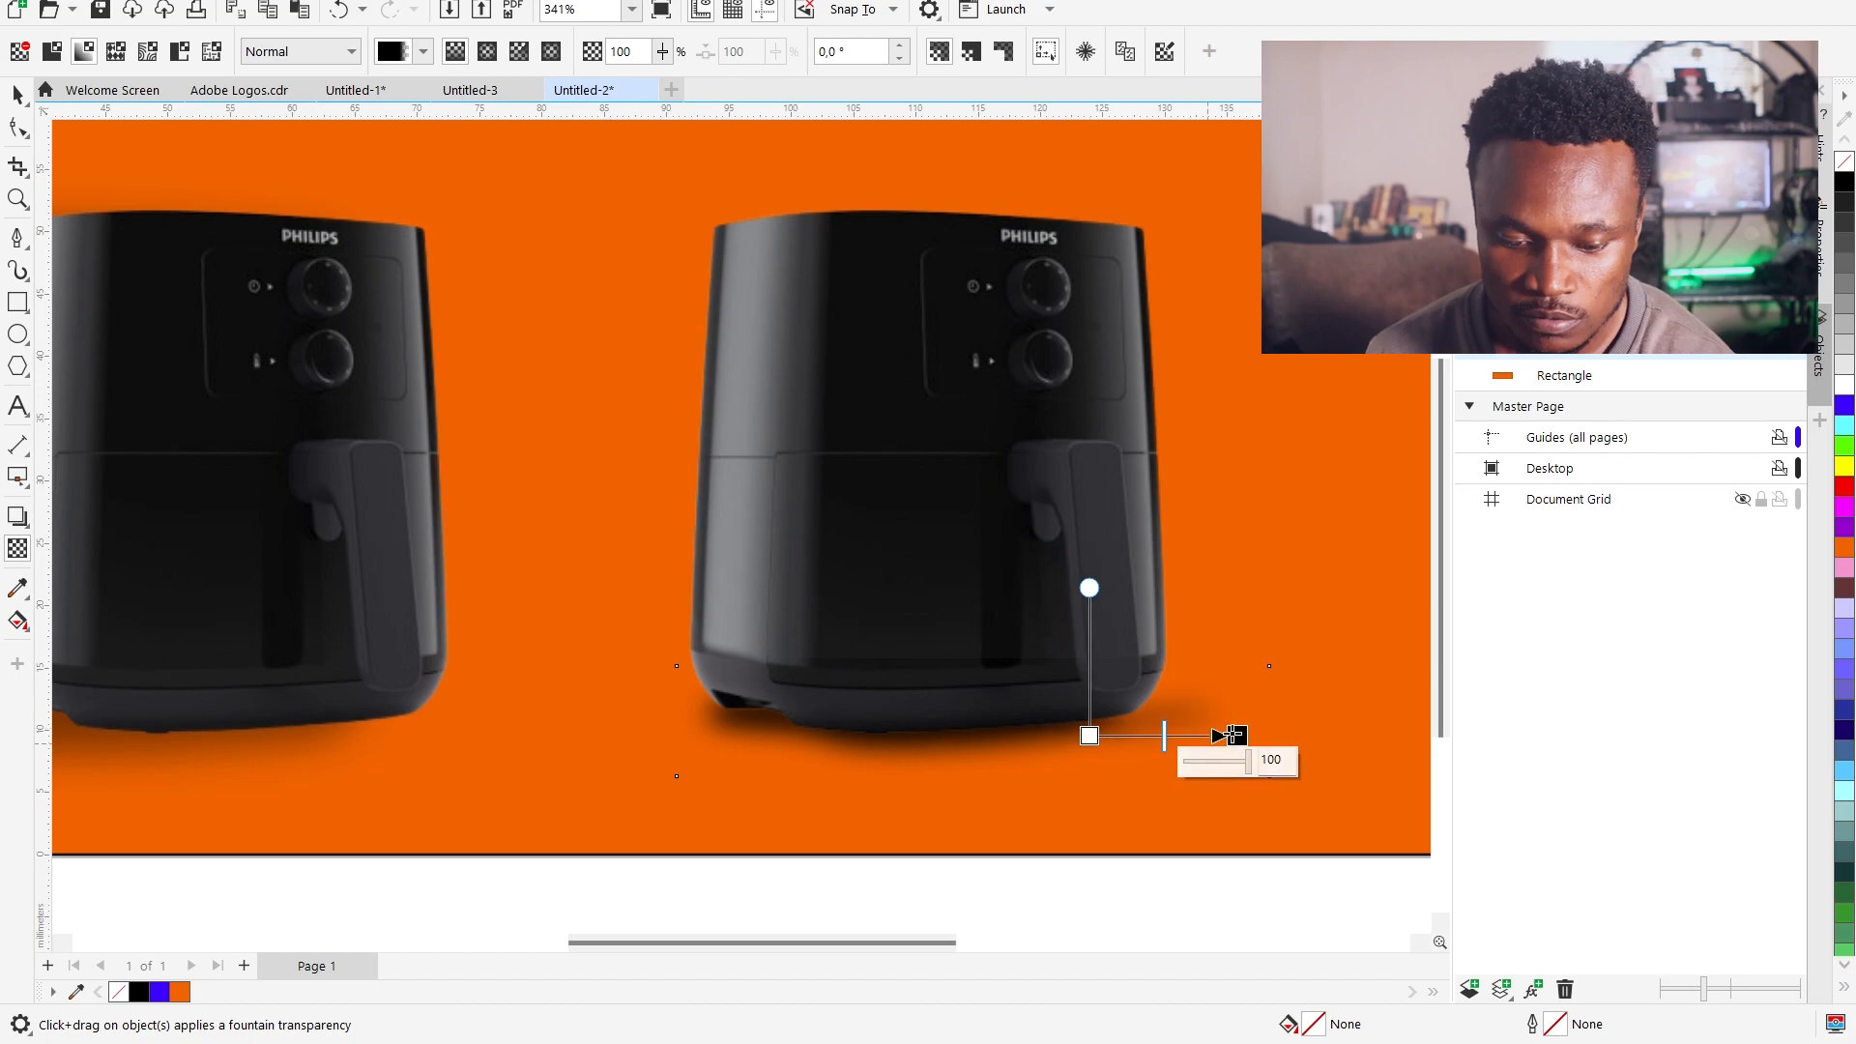
drag(1235, 736, 1220, 736)
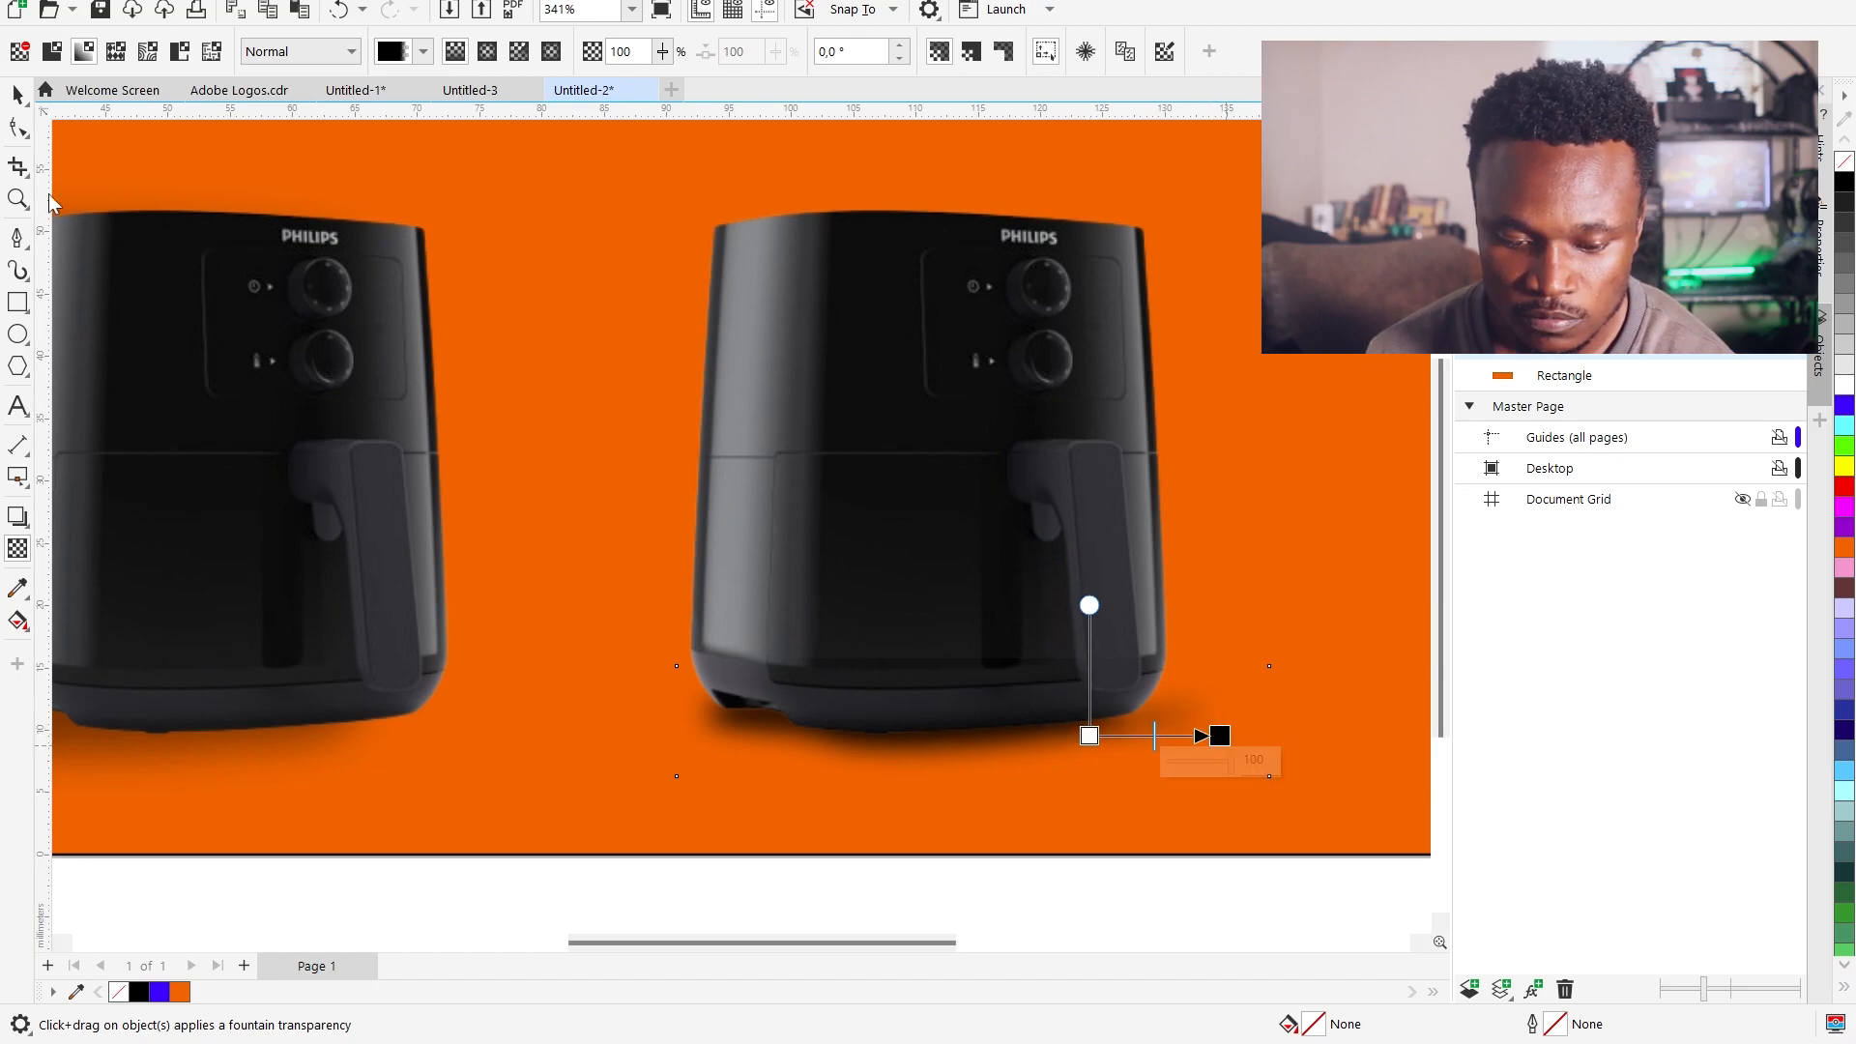
click(17, 94)
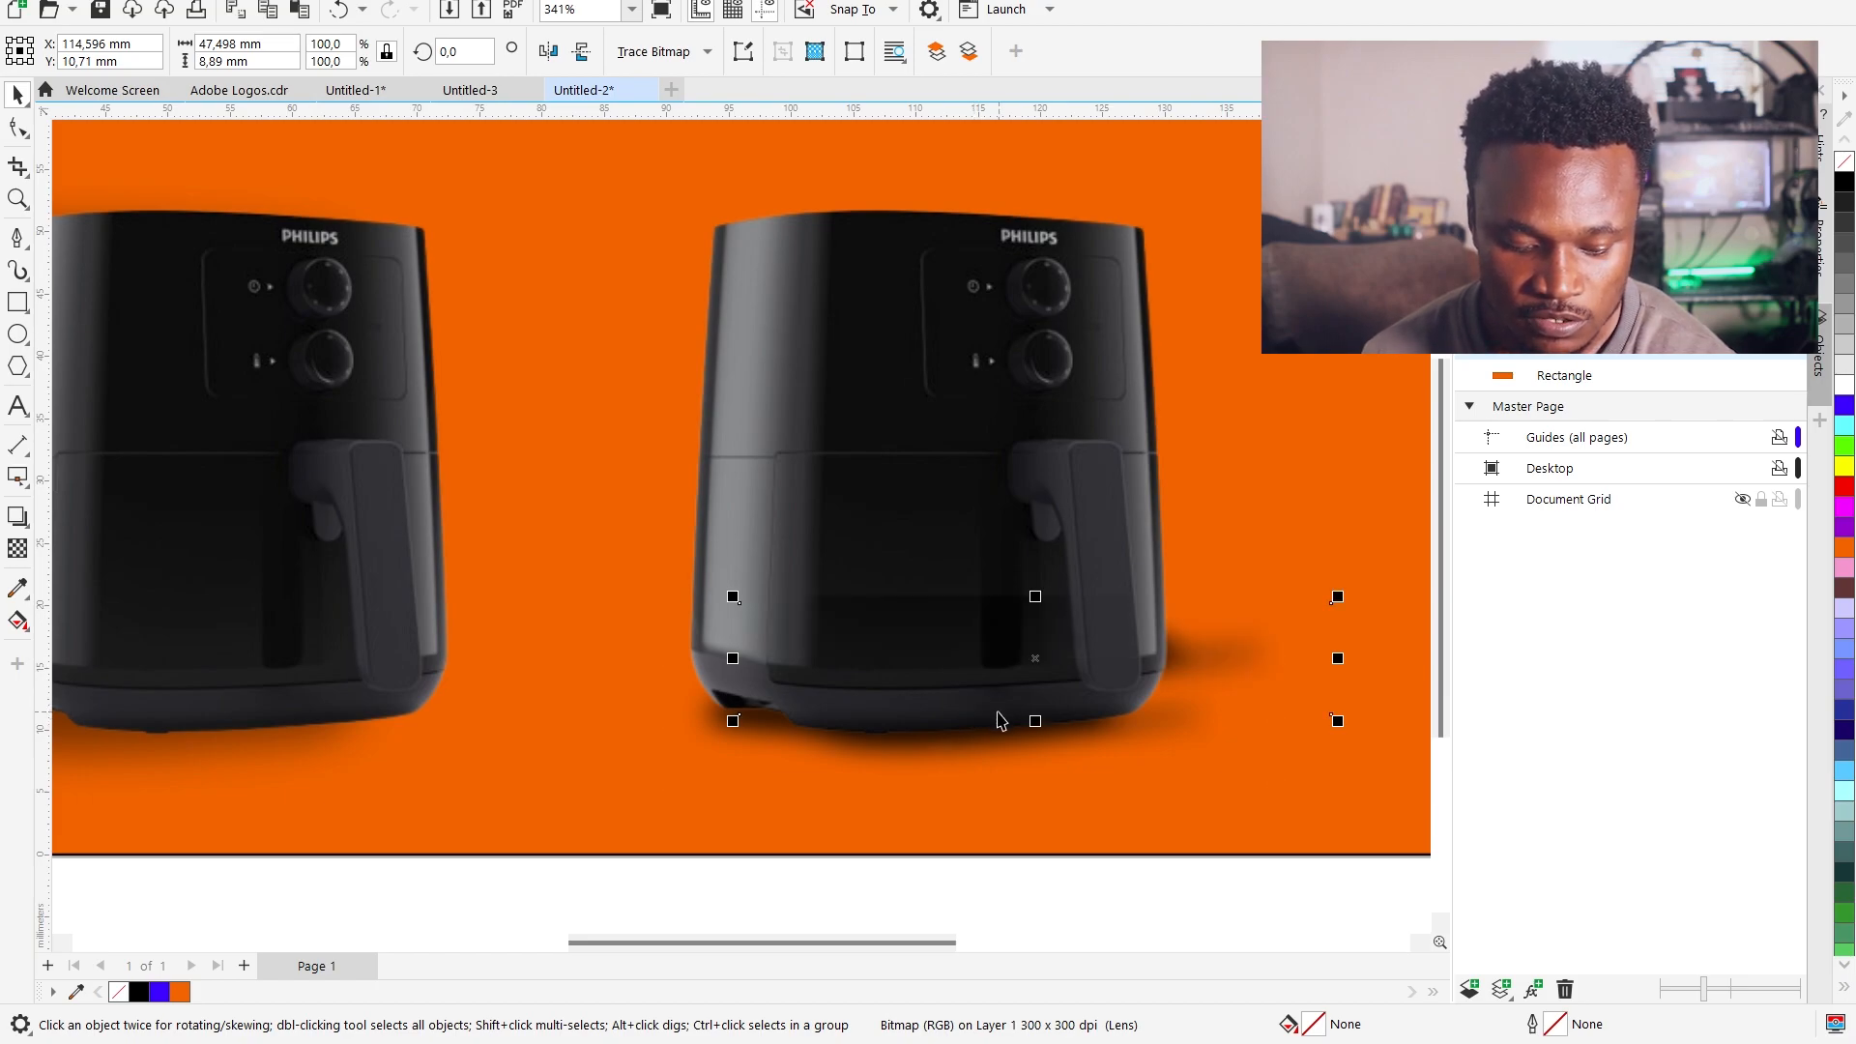
Step: Duplicate the faded shadow, move the copy under the right air fryer's base and scale it to about 42.6 by 6.7 mm
key(ctrl+d)
drag(1000, 714, 1018, 788)
drag(1298, 715, 1230, 732)
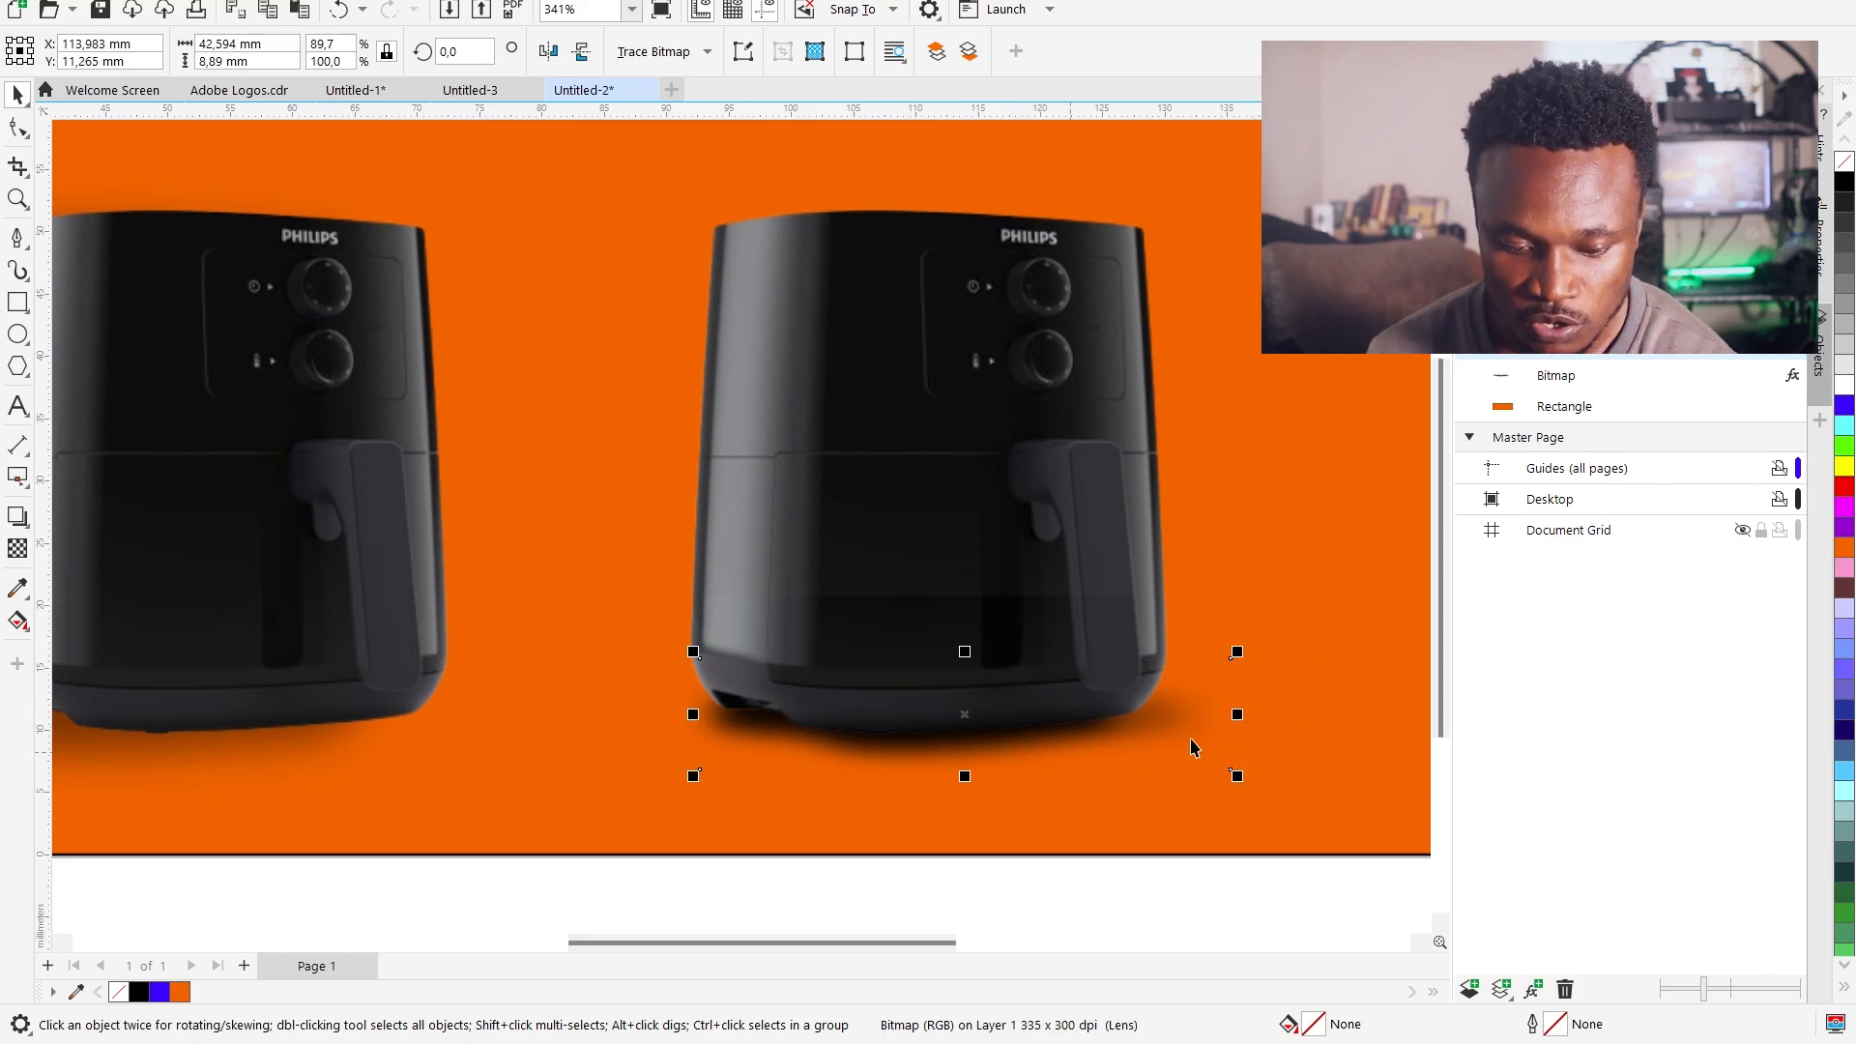
drag(964, 654, 988, 690)
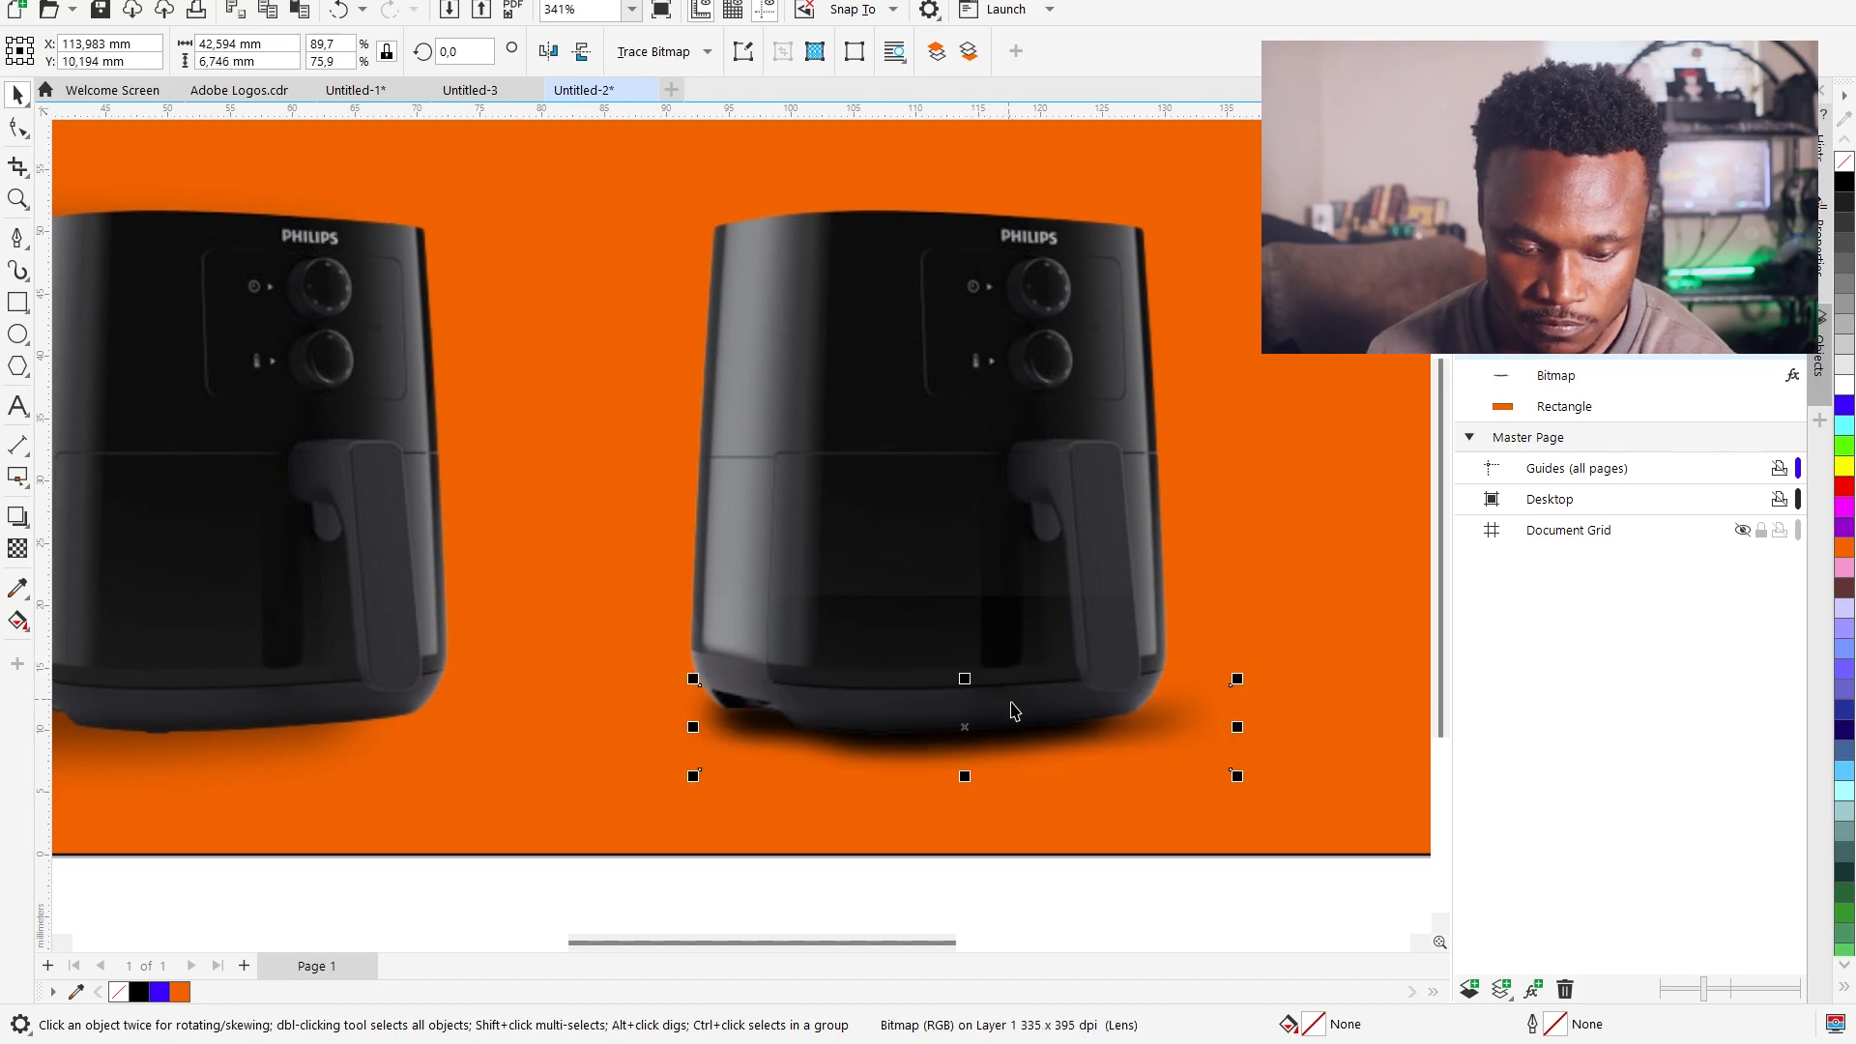
Step: Stretch the larger blurred shadow vertically under the right air fryer in both directions to about 11.6 mm high
key(ctrl+z)
key(ctrl+z)
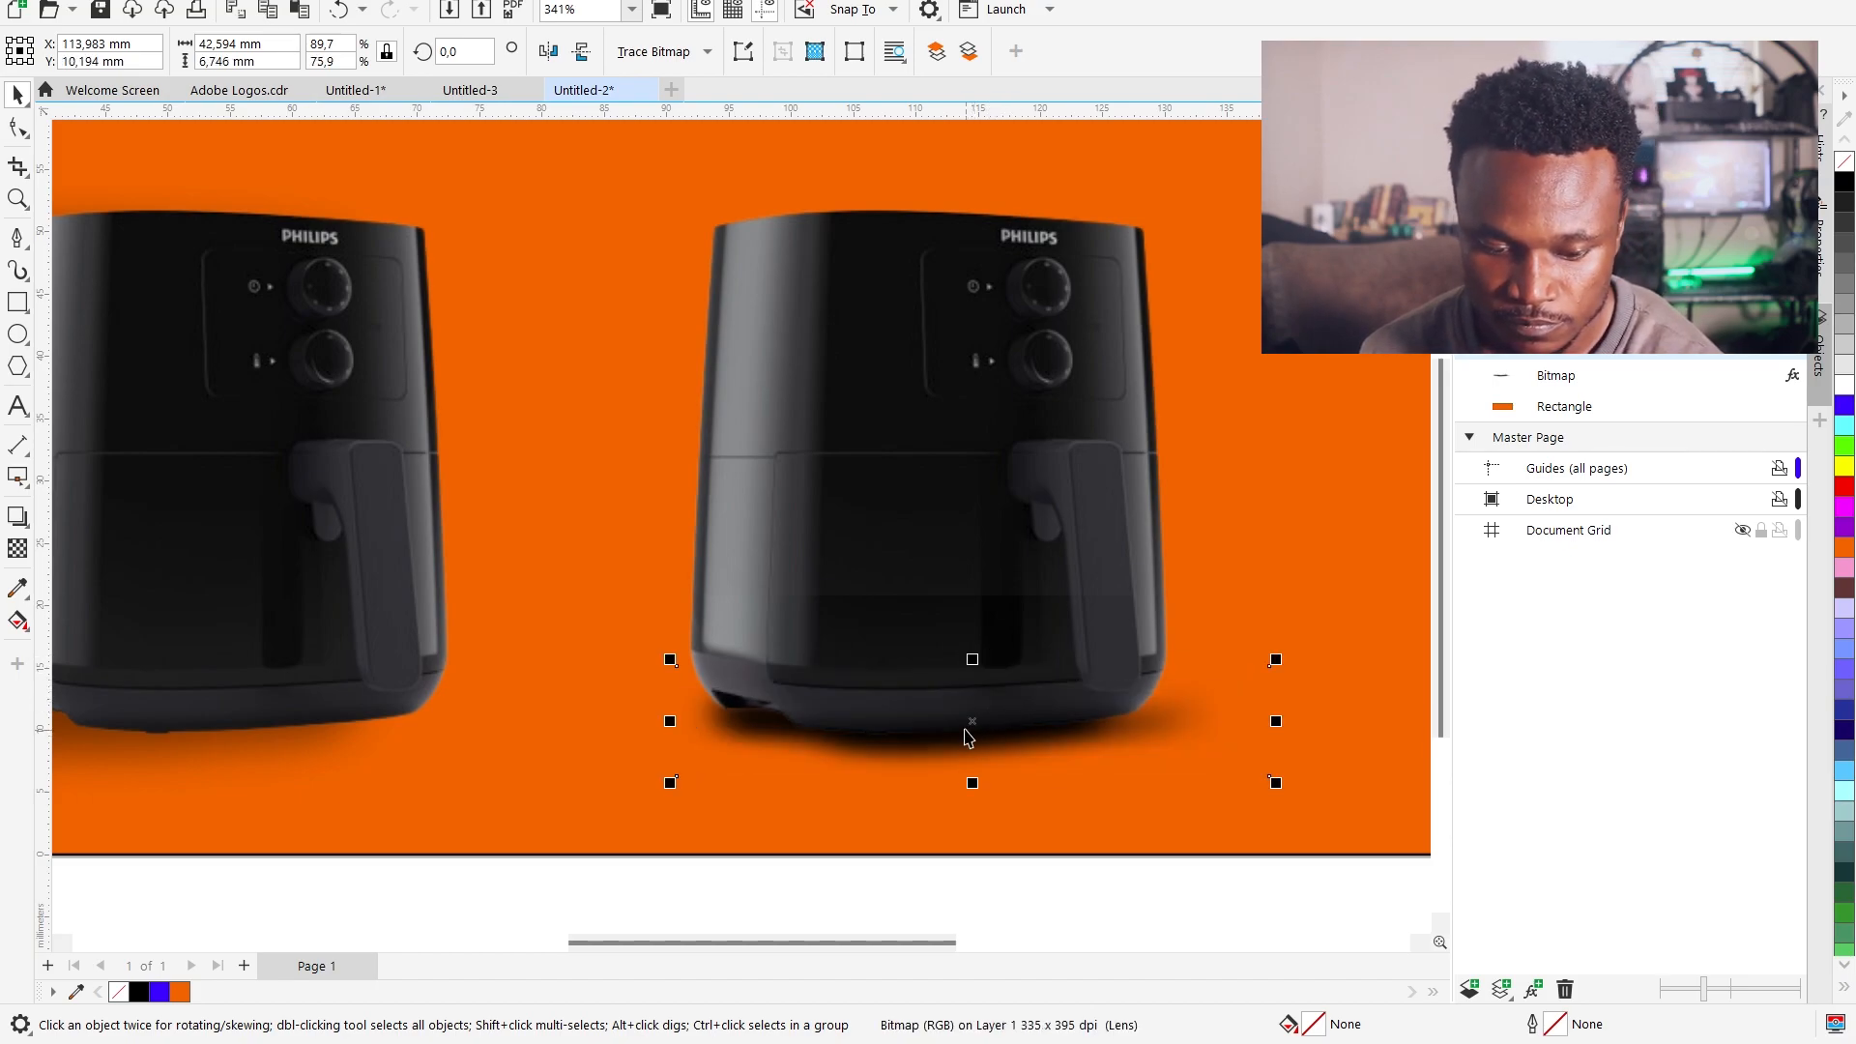
drag(964, 783, 972, 801)
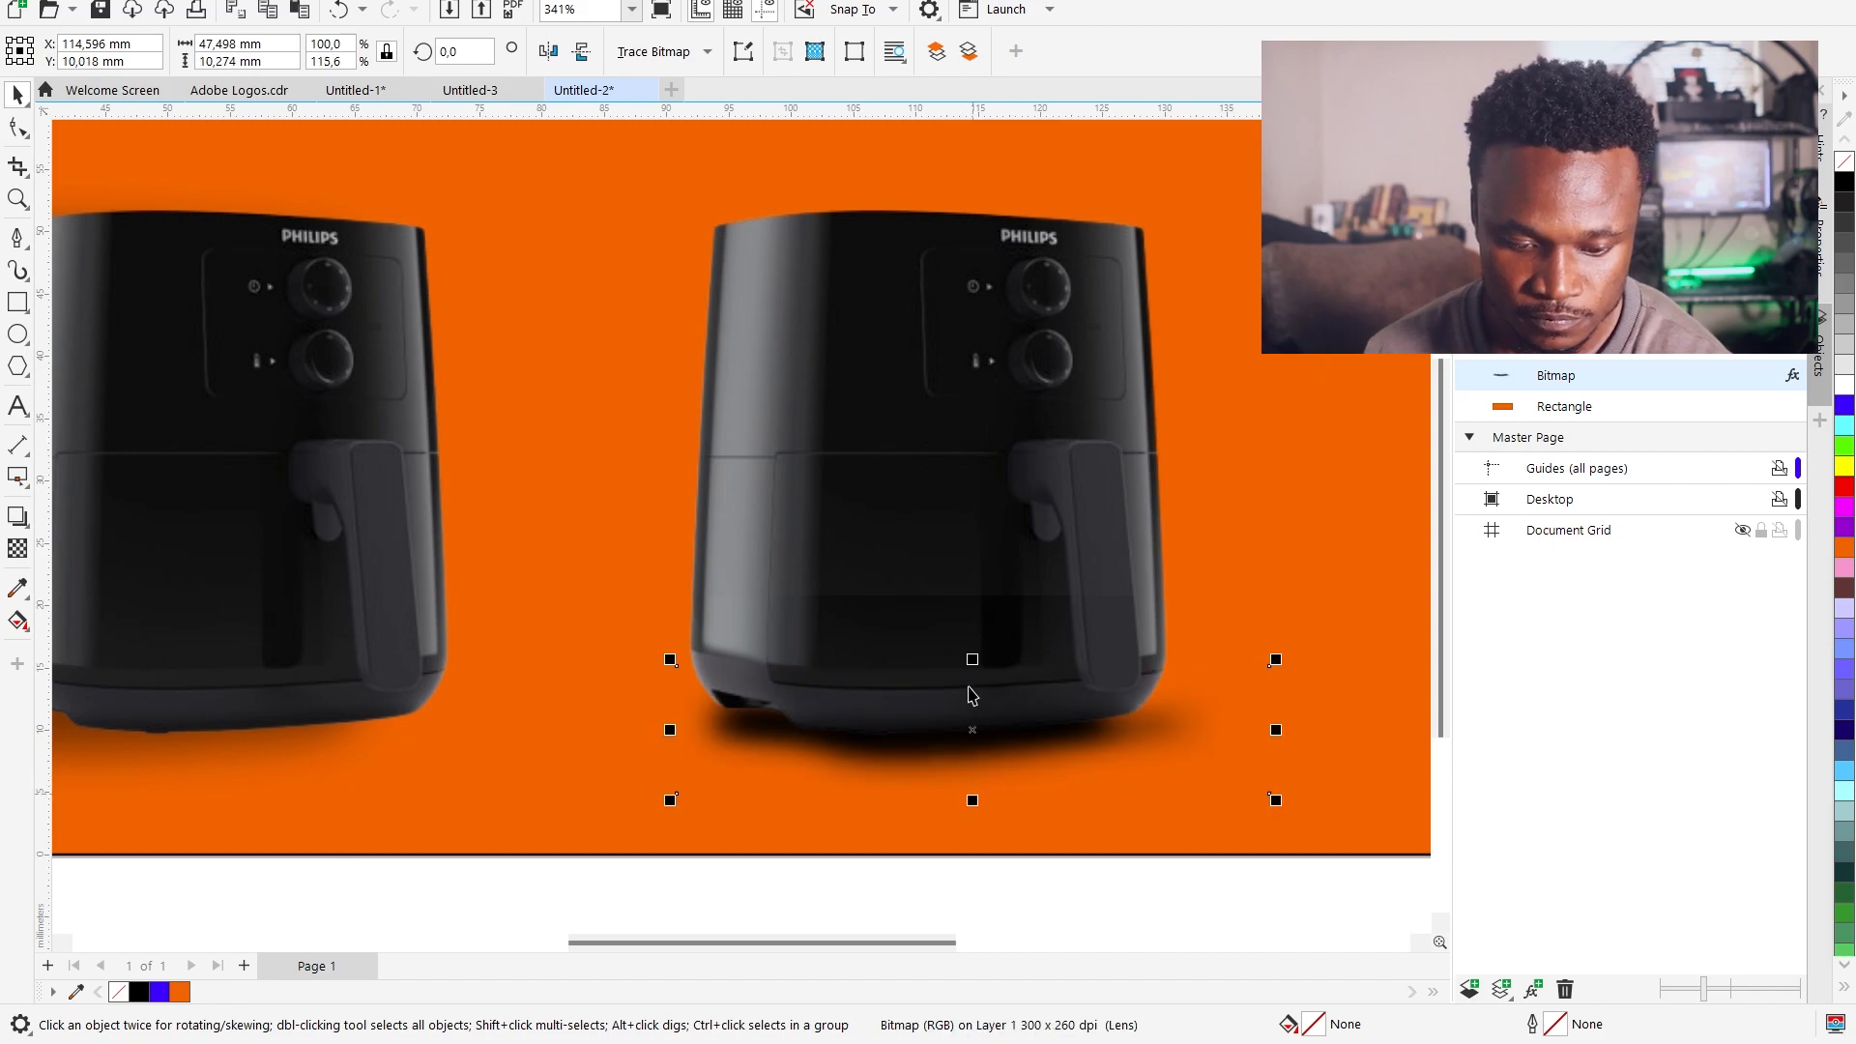
drag(972, 662, 973, 643)
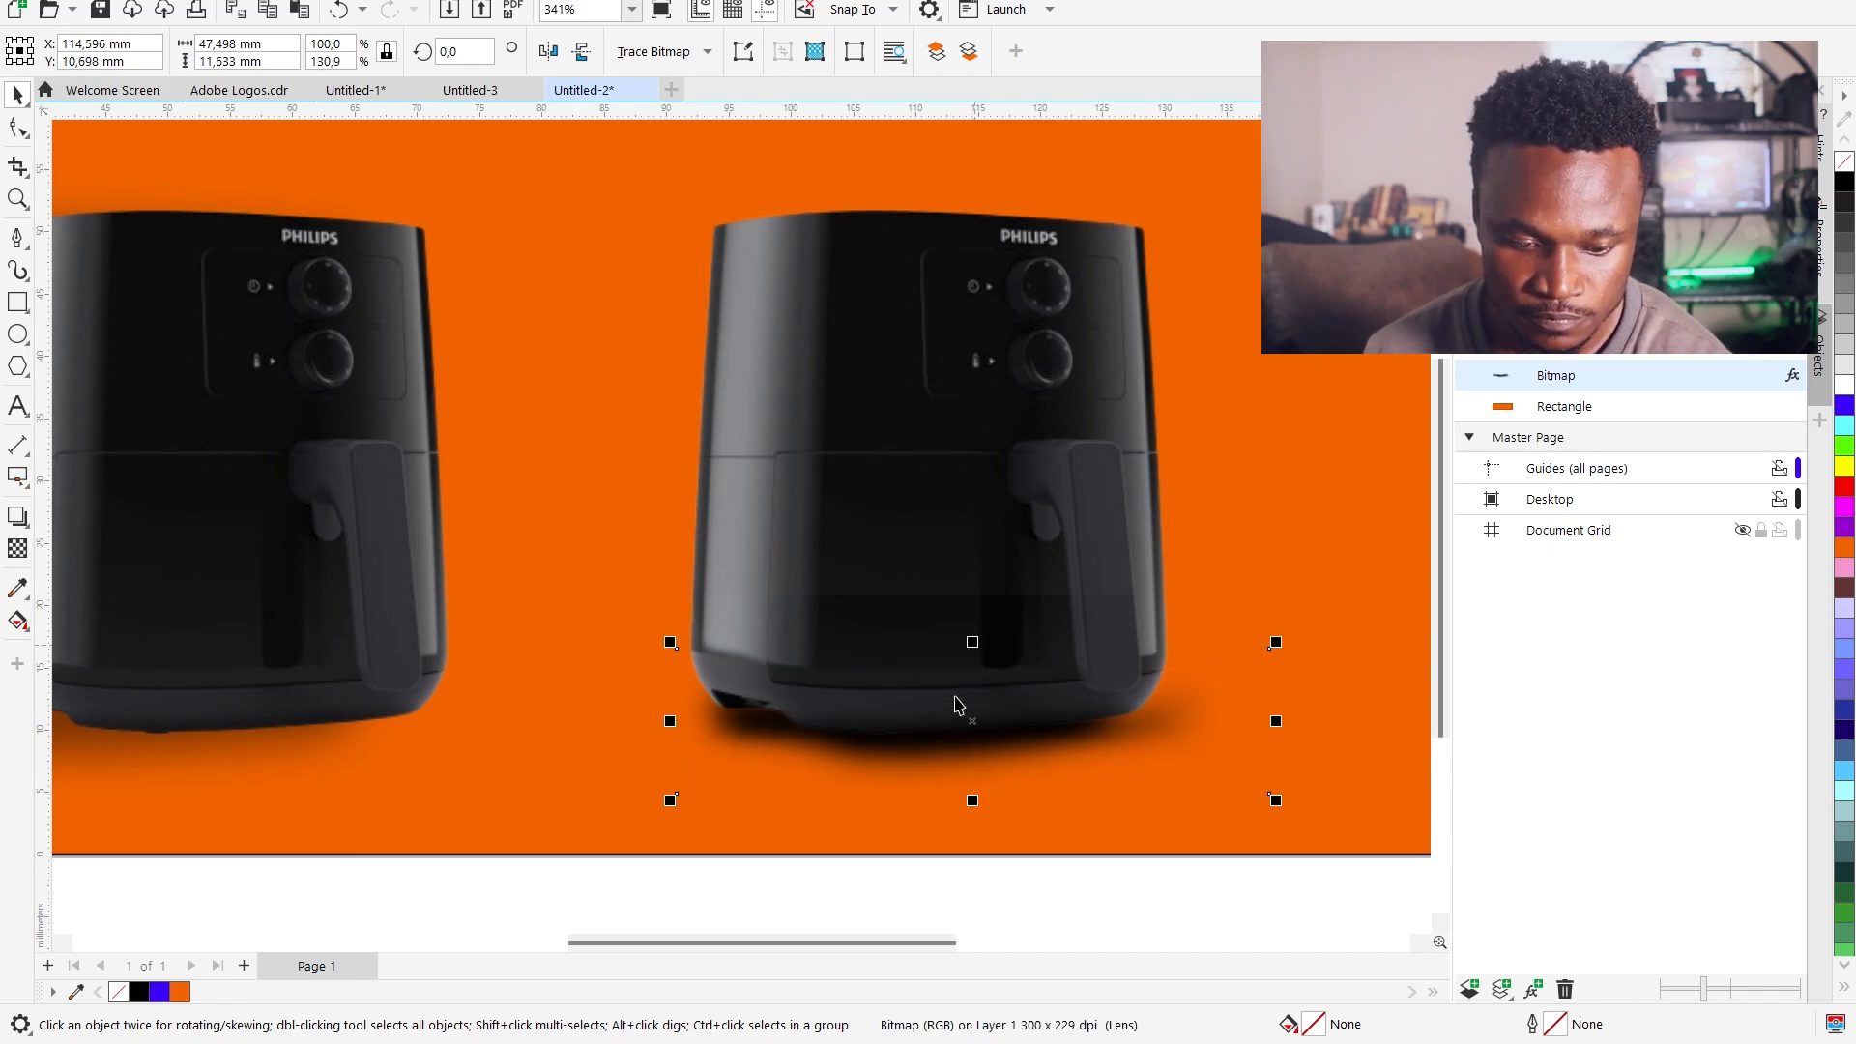
scroll(1035, 717, down, 2)
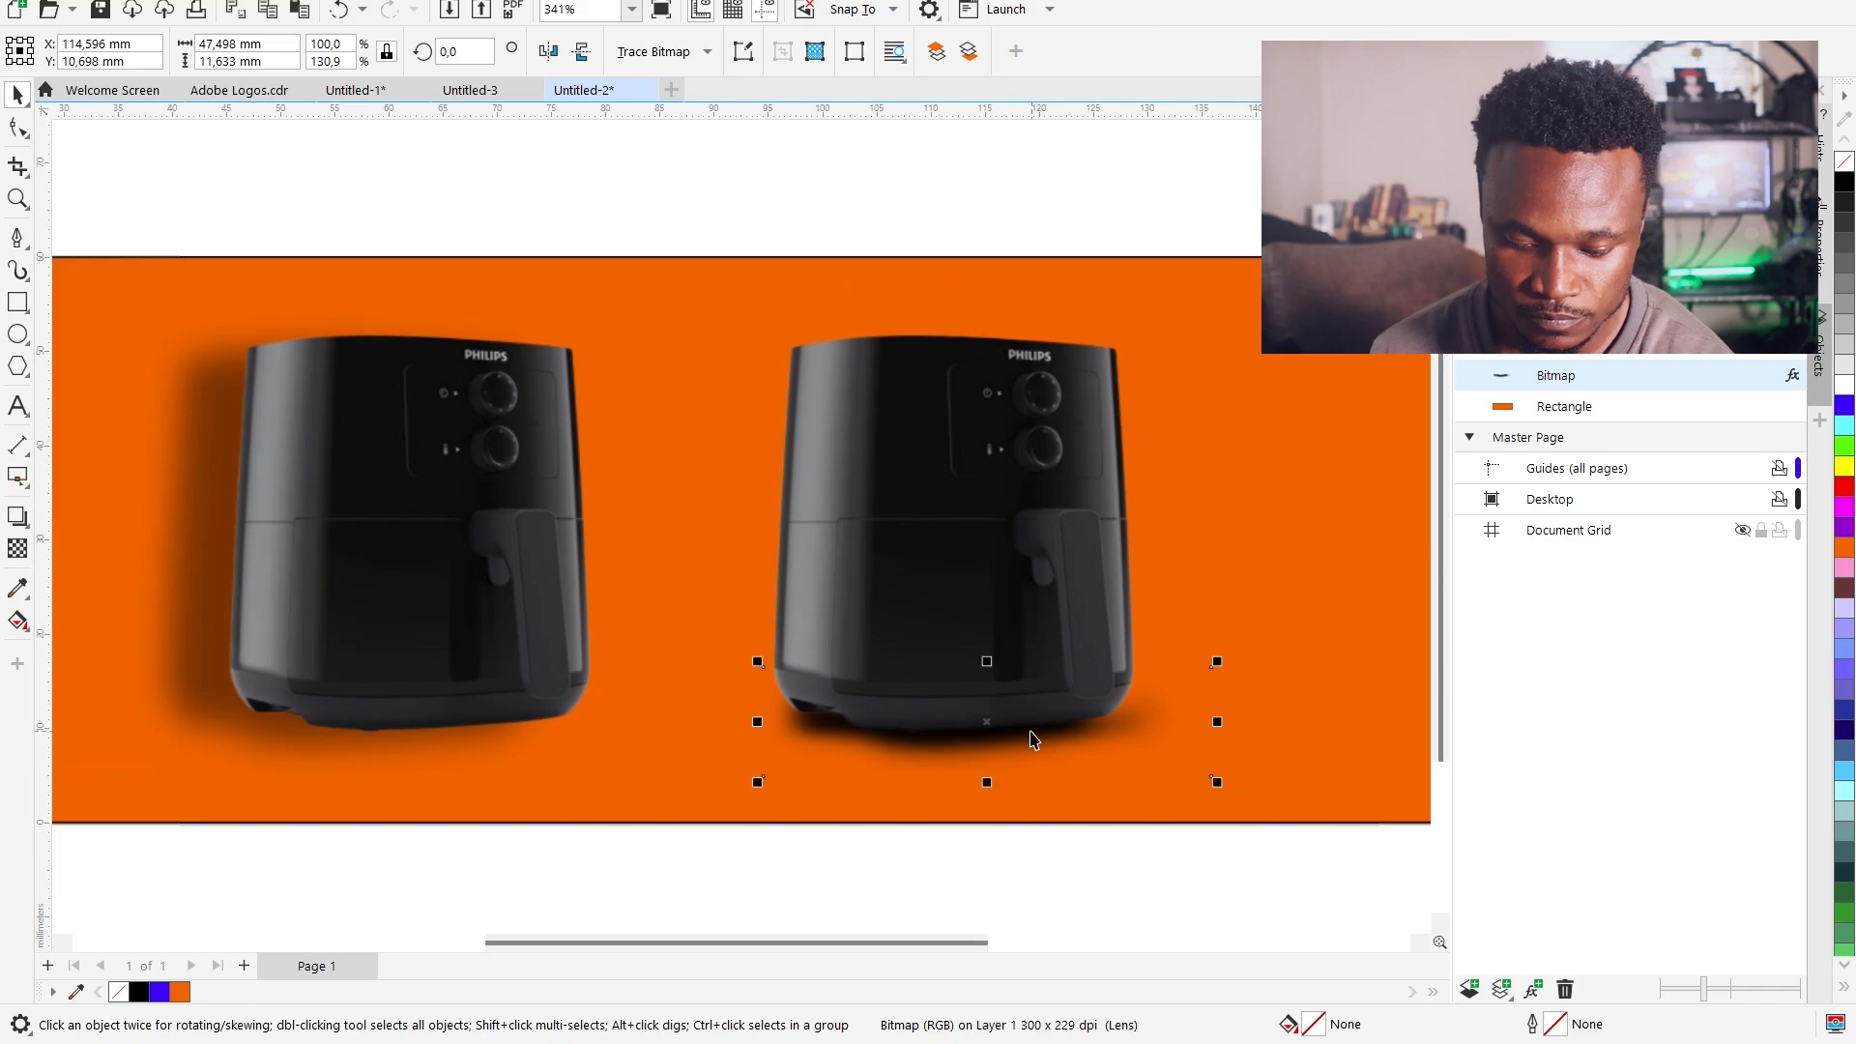
click(1011, 857)
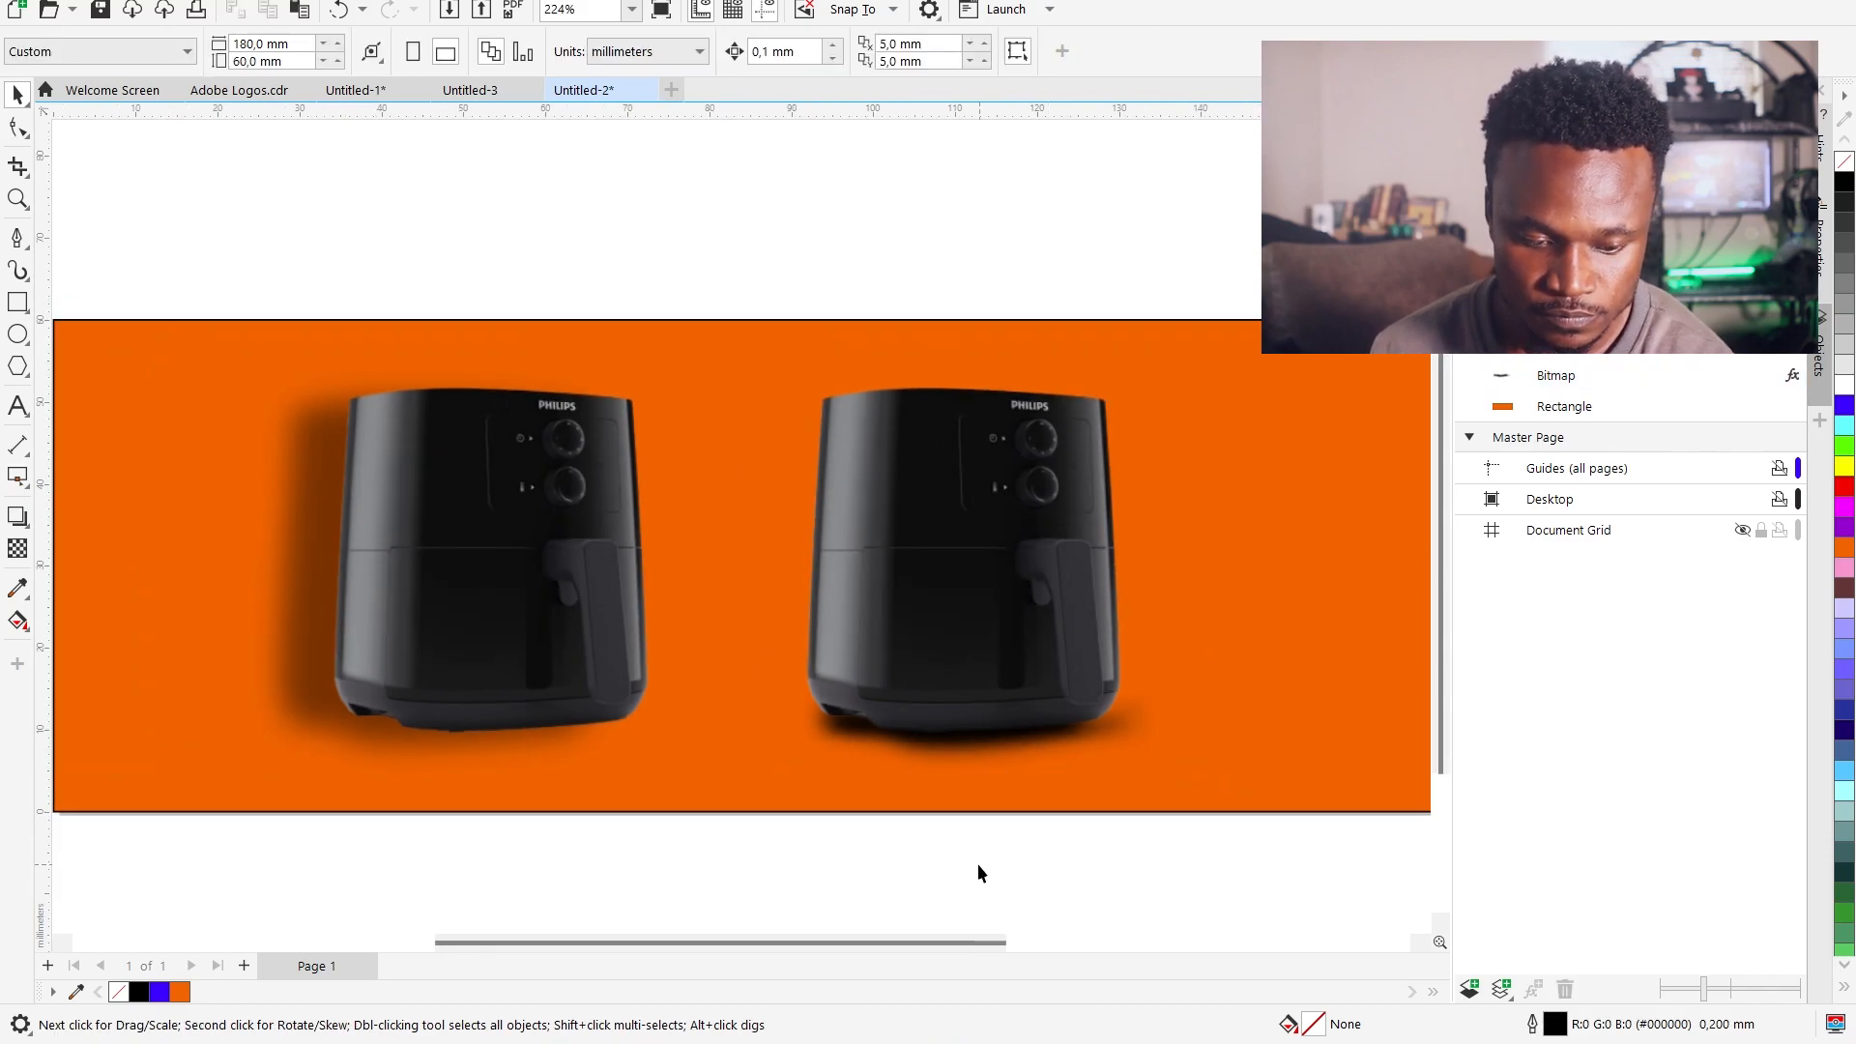
Step: Widen both shadows under the right air fryer together to about 51.4 mm and nudge them 0.3 mm right and 0.4 mm down
scroll(975, 862, down, 1)
drag(775, 867, 1105, 639)
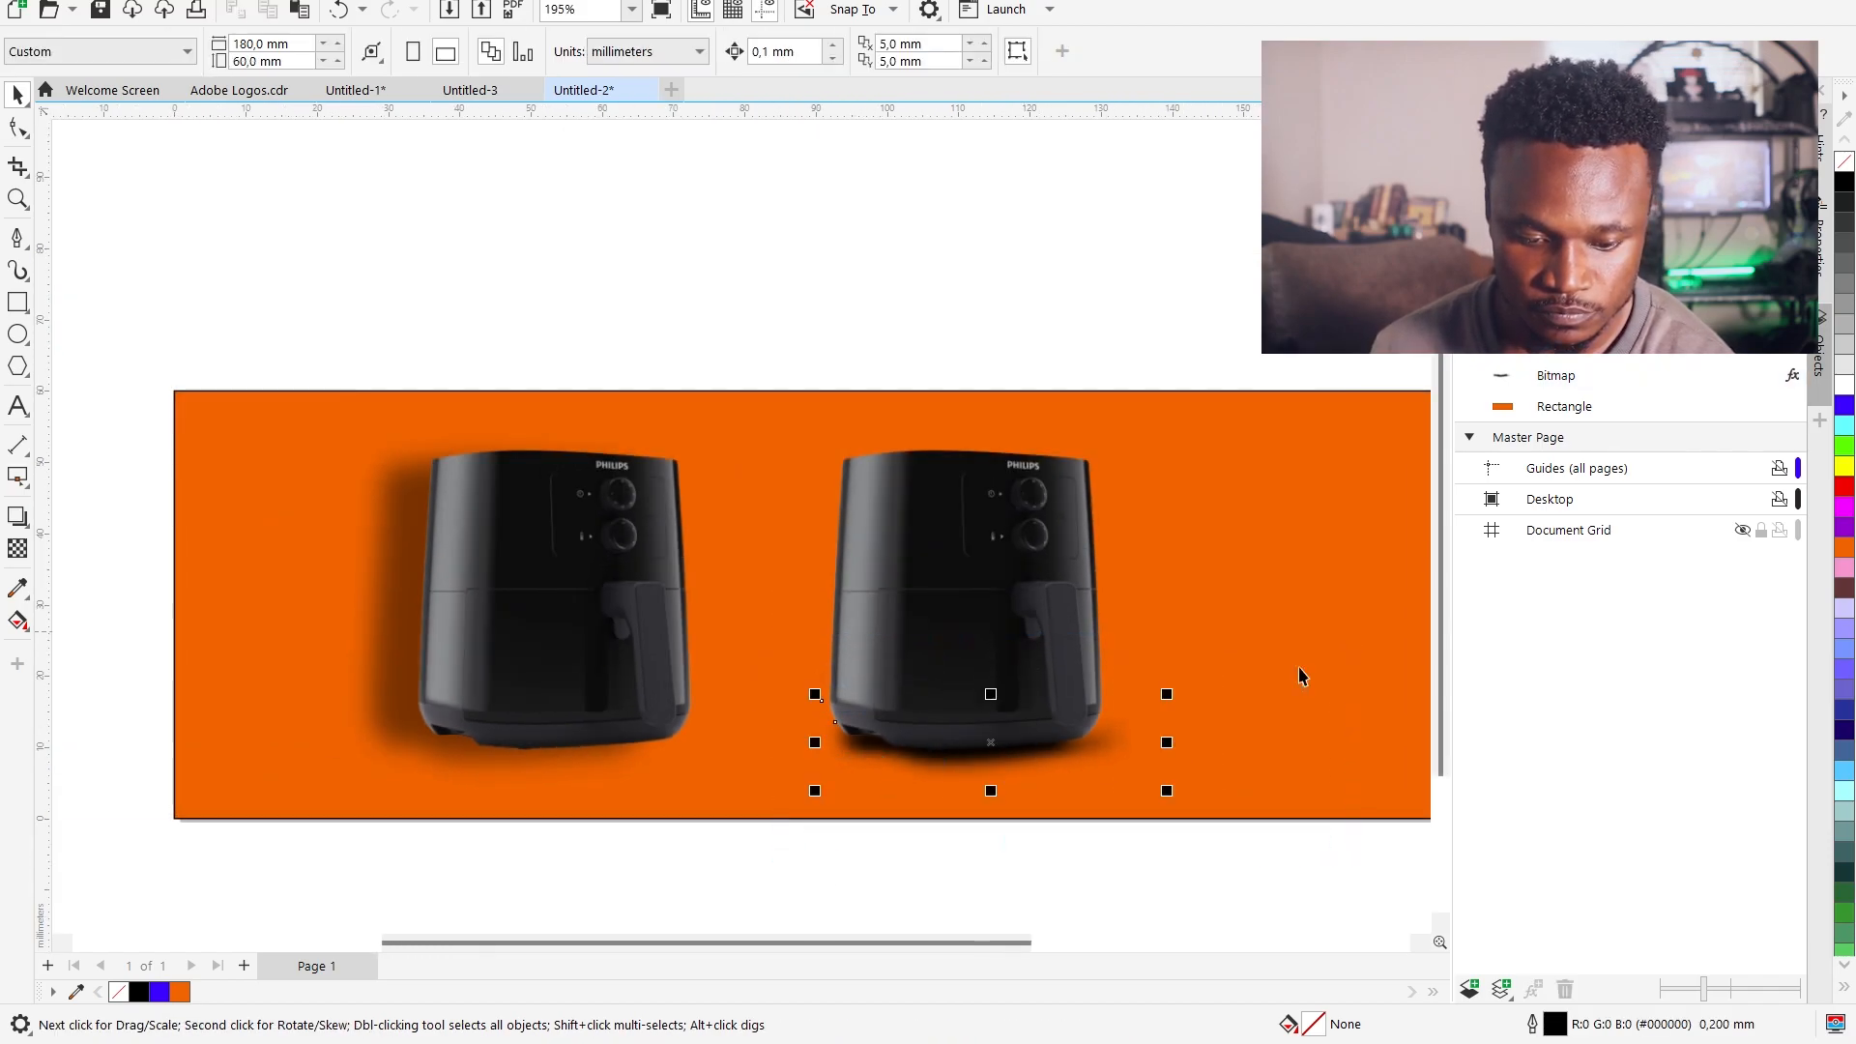
drag(1167, 740, 1185, 741)
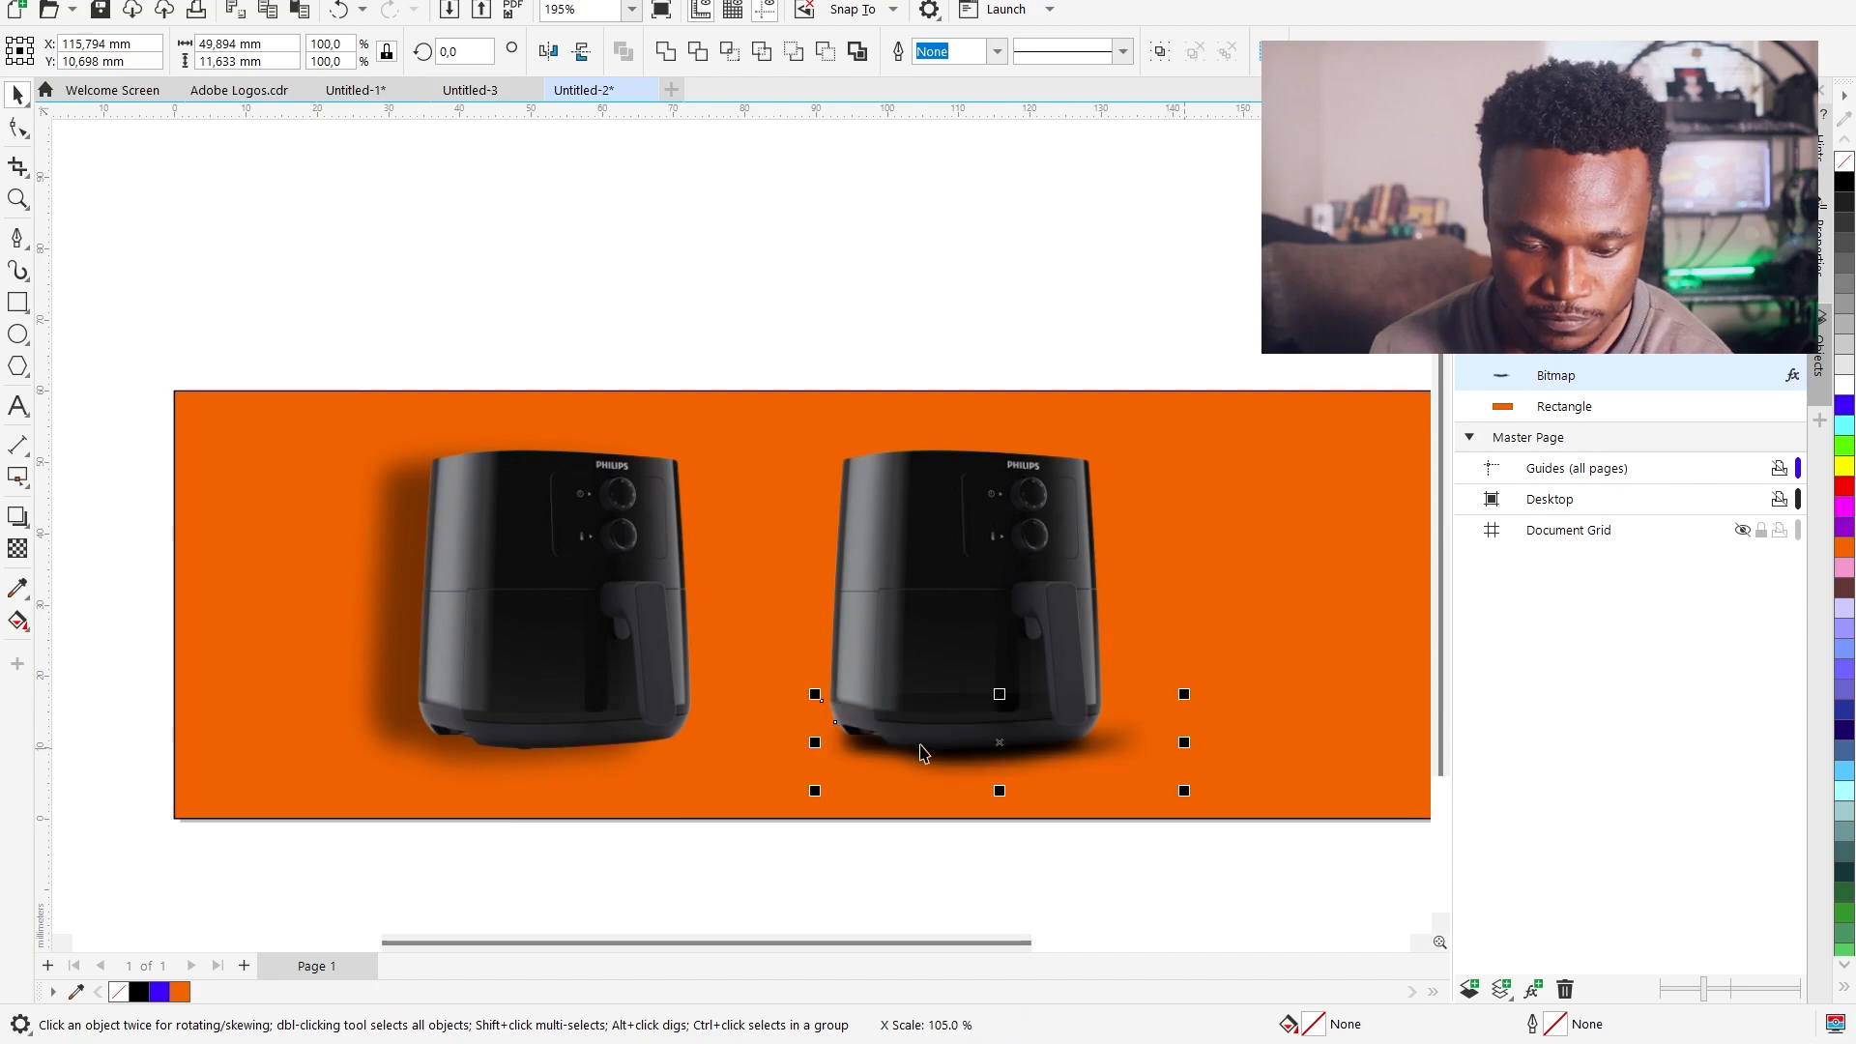
drag(817, 743, 804, 742)
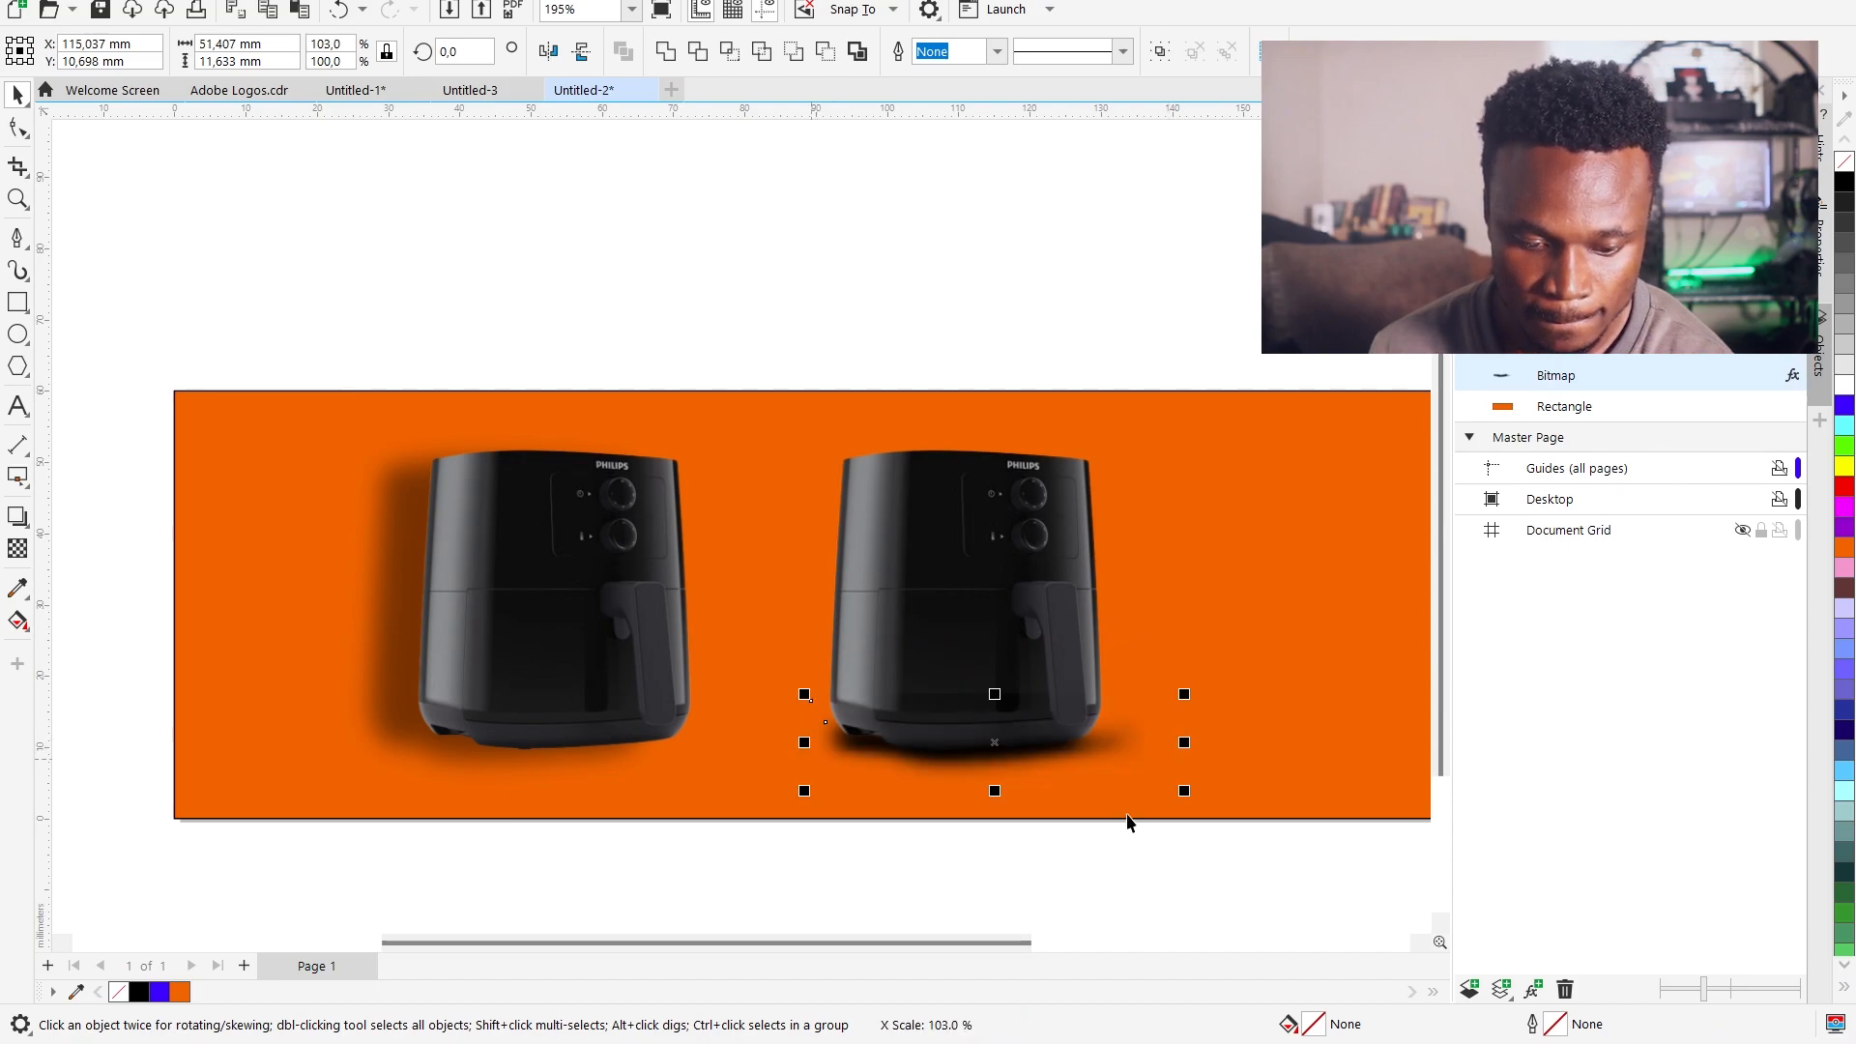
key(Right)
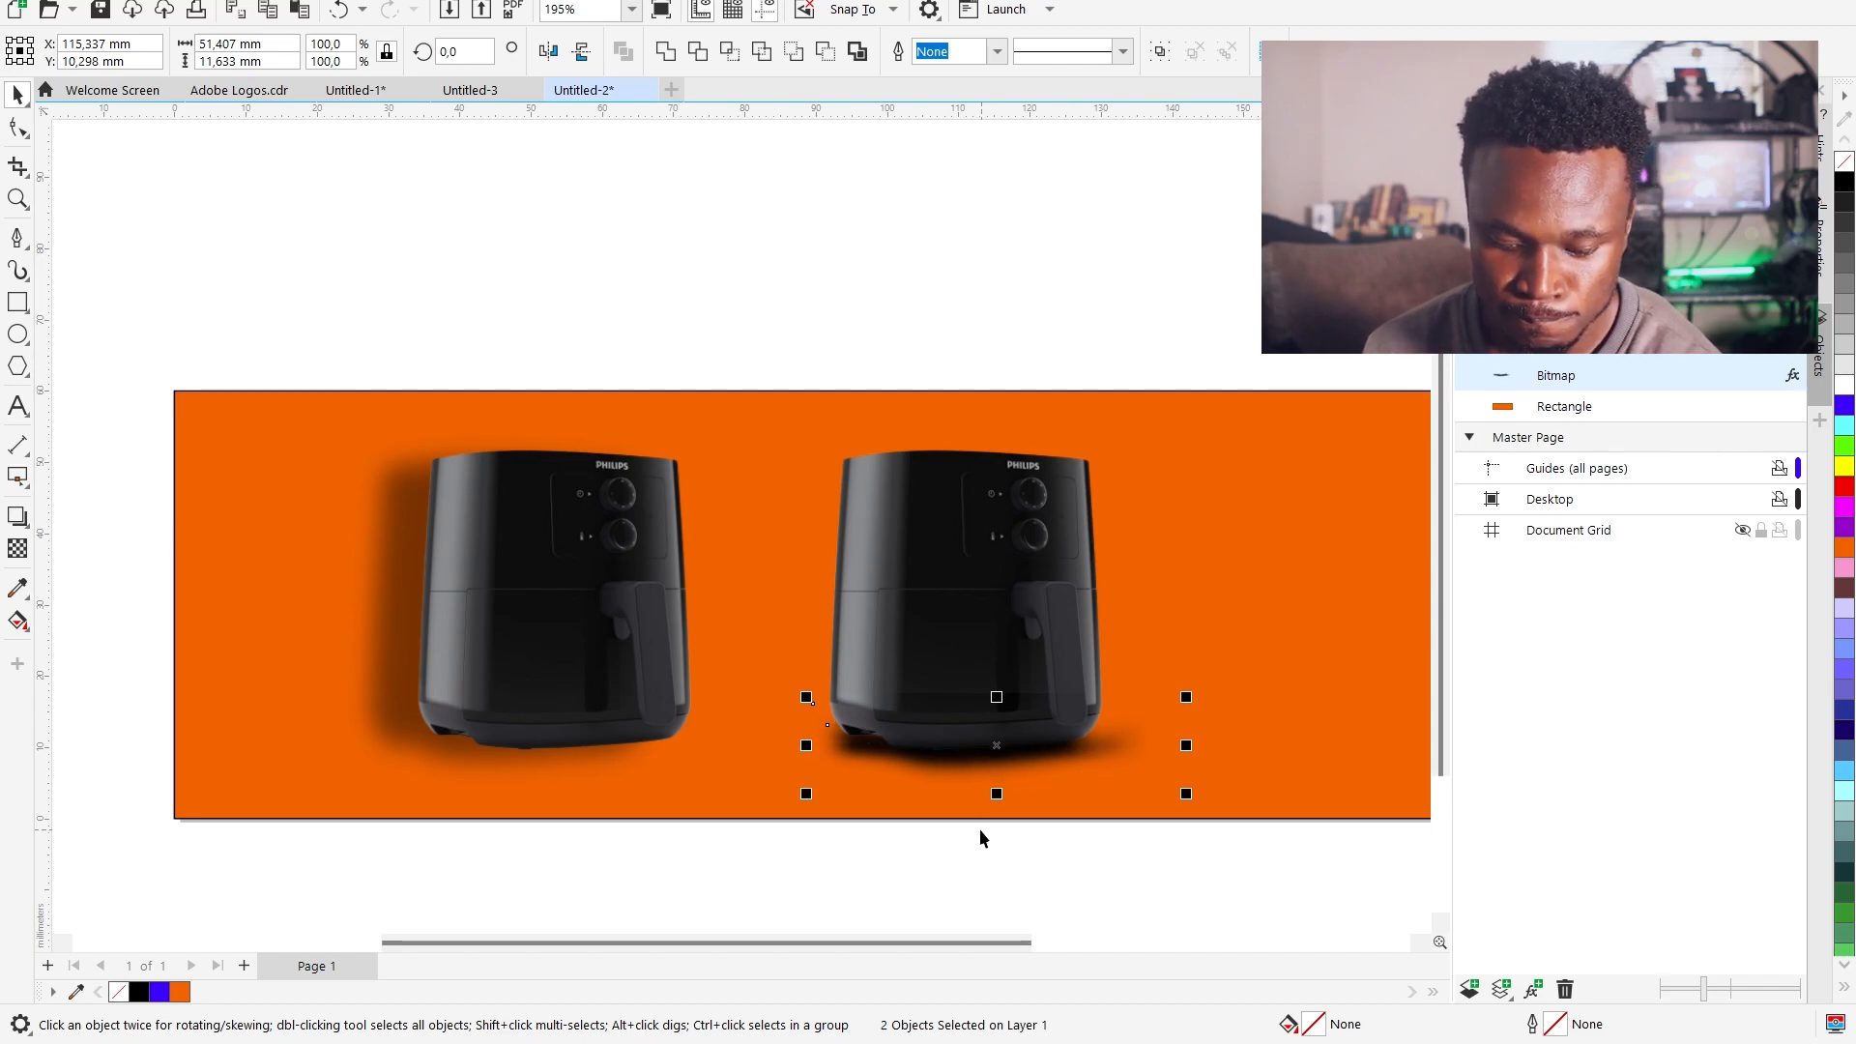
click(886, 344)
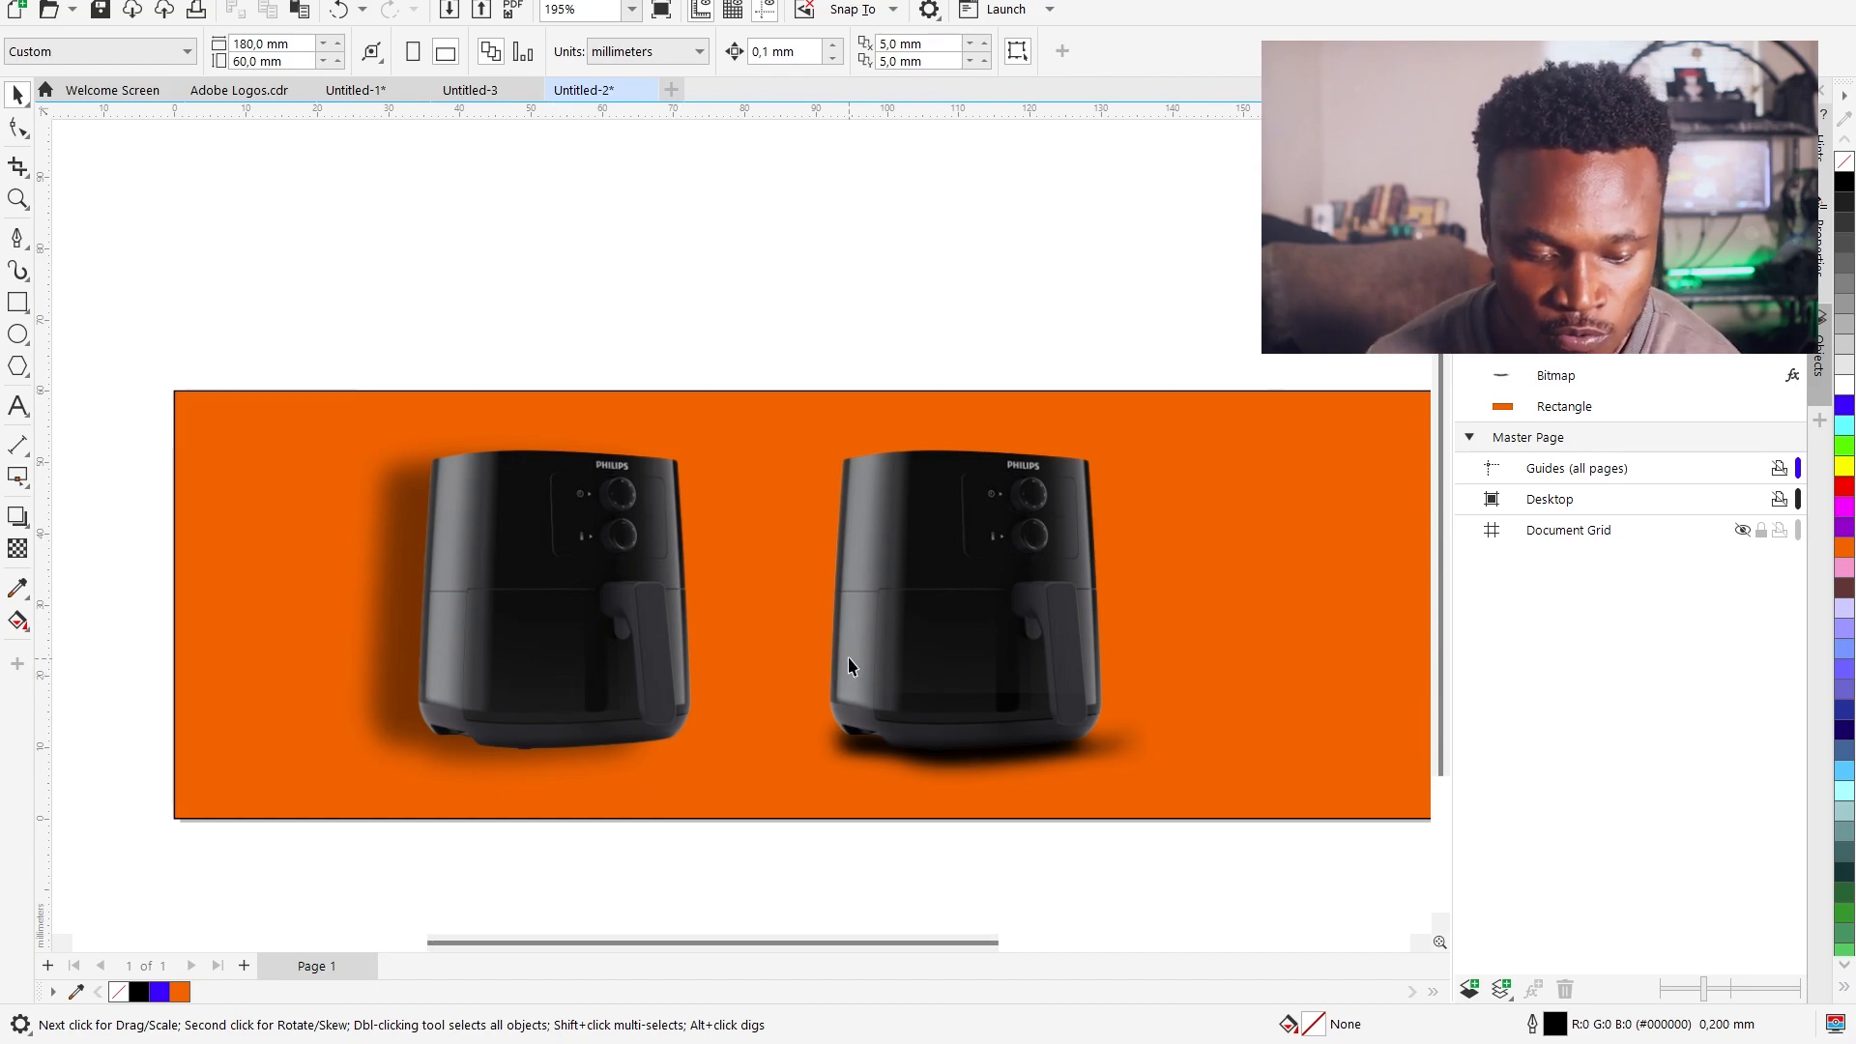
scroll(849, 667, up, 1)
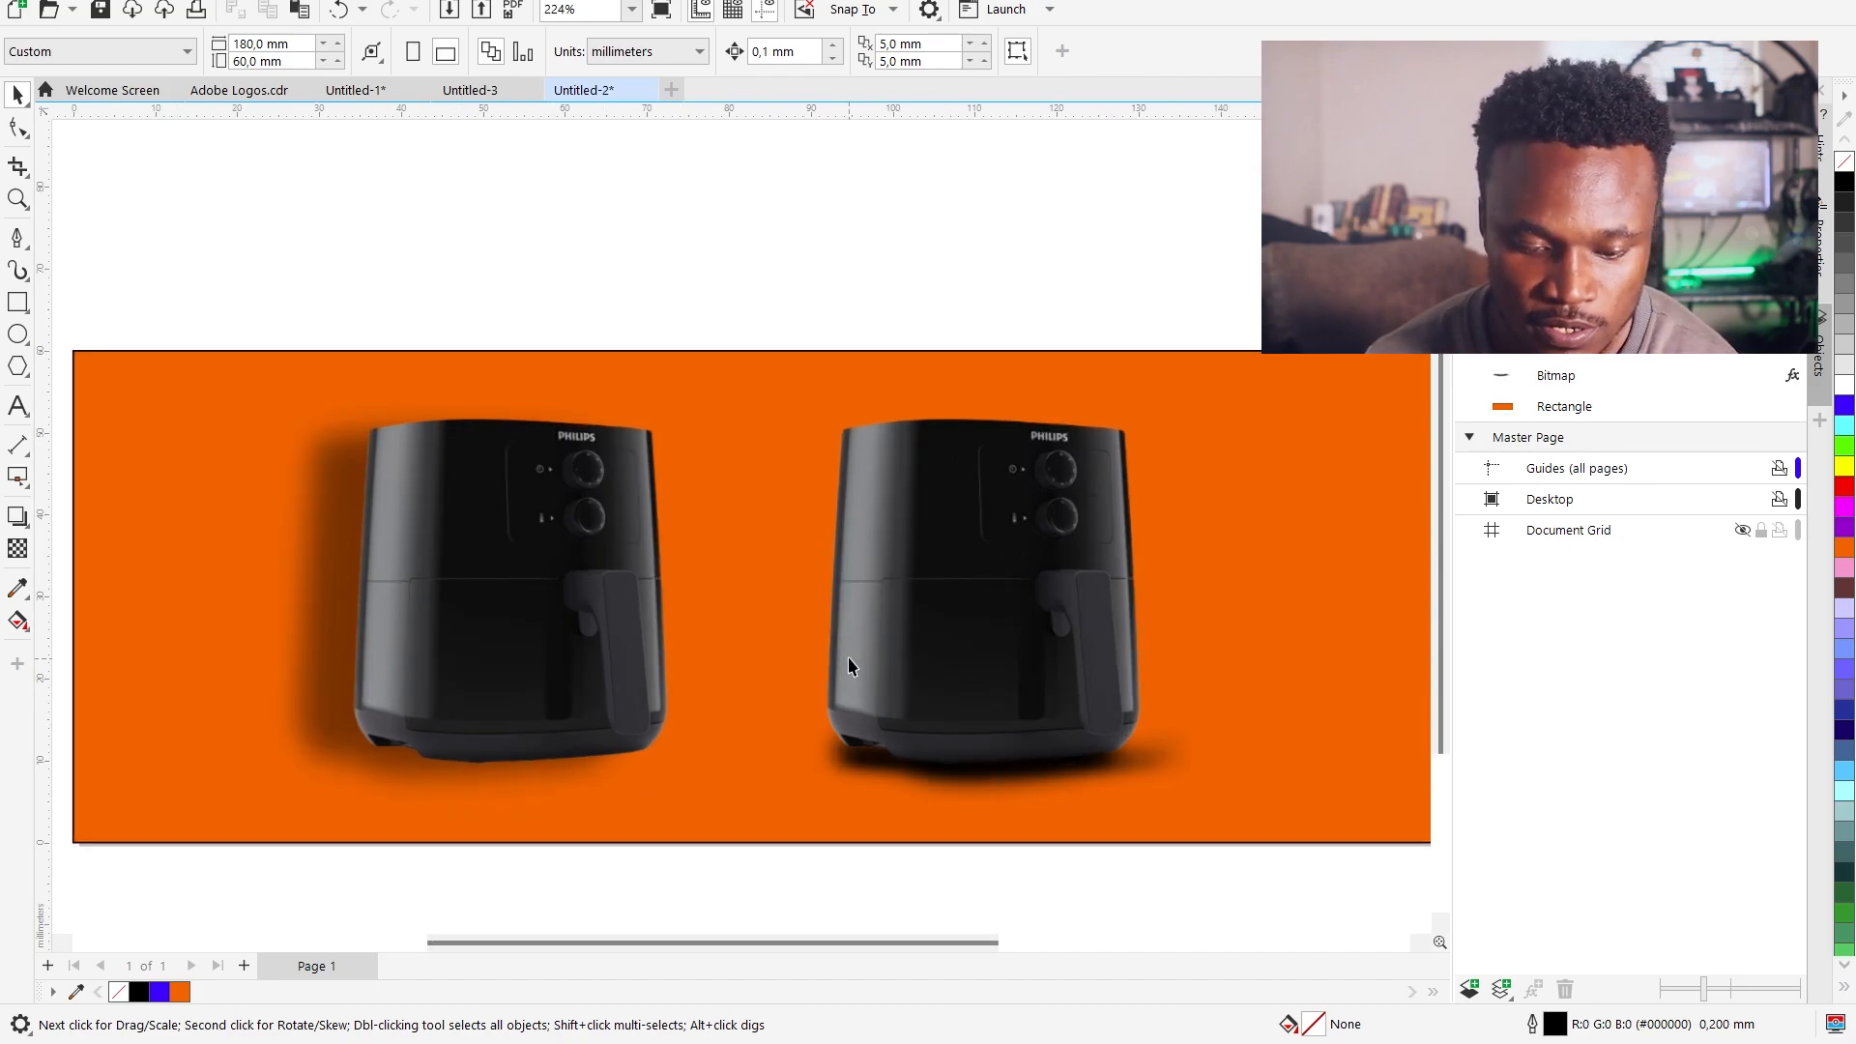